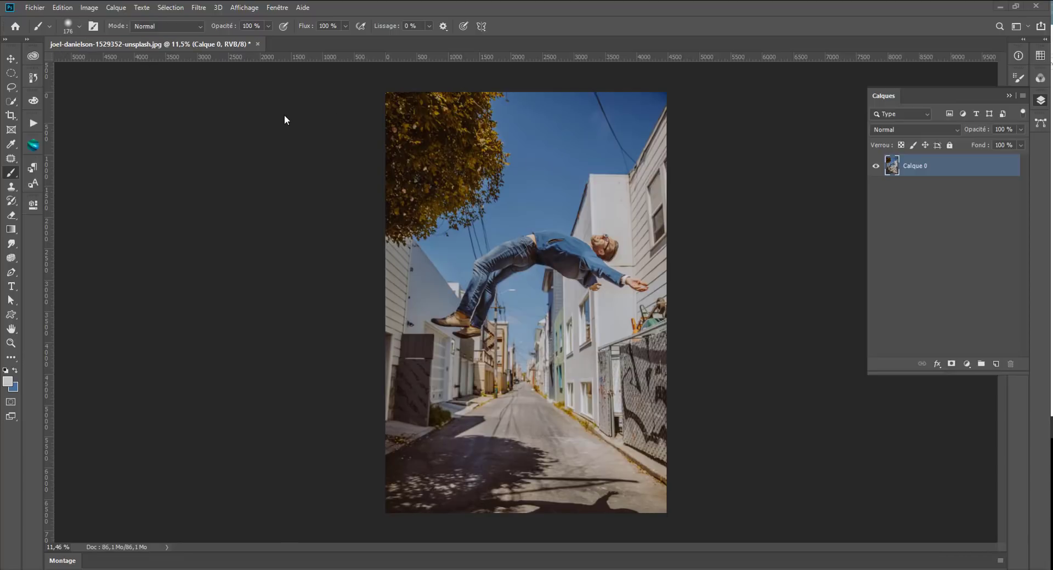
- Export the photo with Save for Web as a JPEG named 'test' in the 3d facebook folder
left_click(264, 203)
key("ctrl+alt+shift+s")
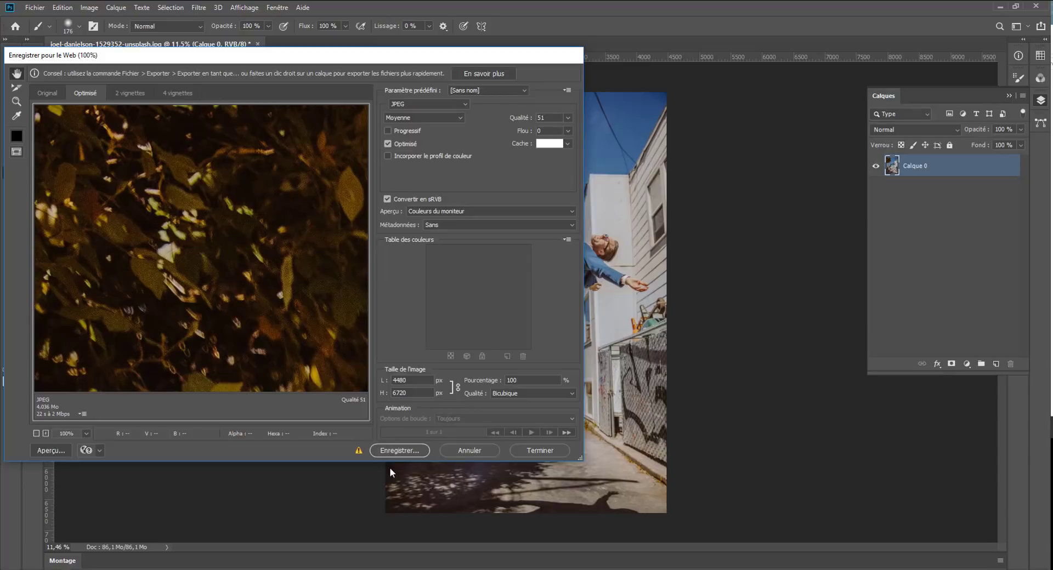
left_click(394, 451)
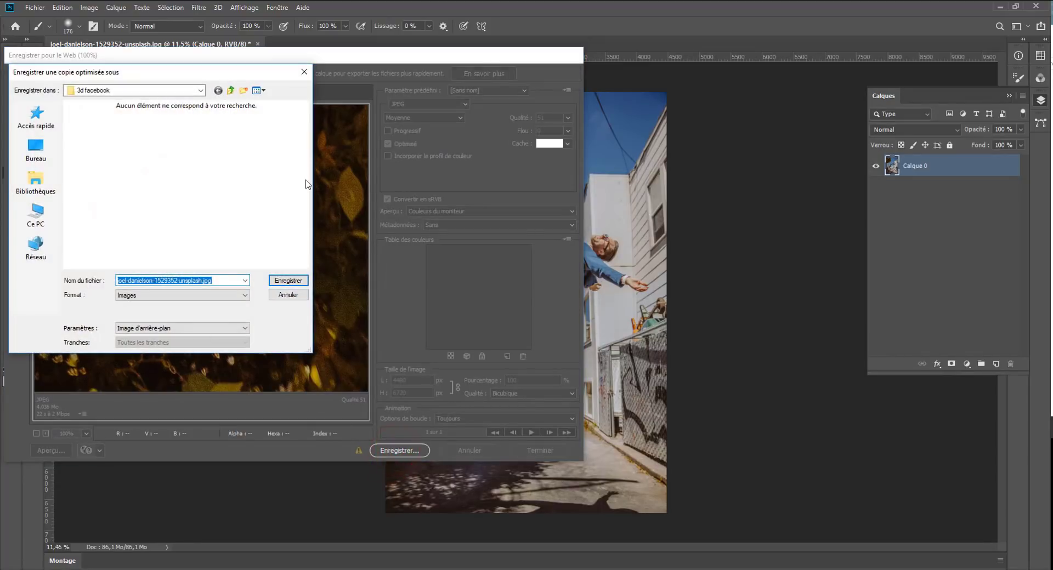
type("test")
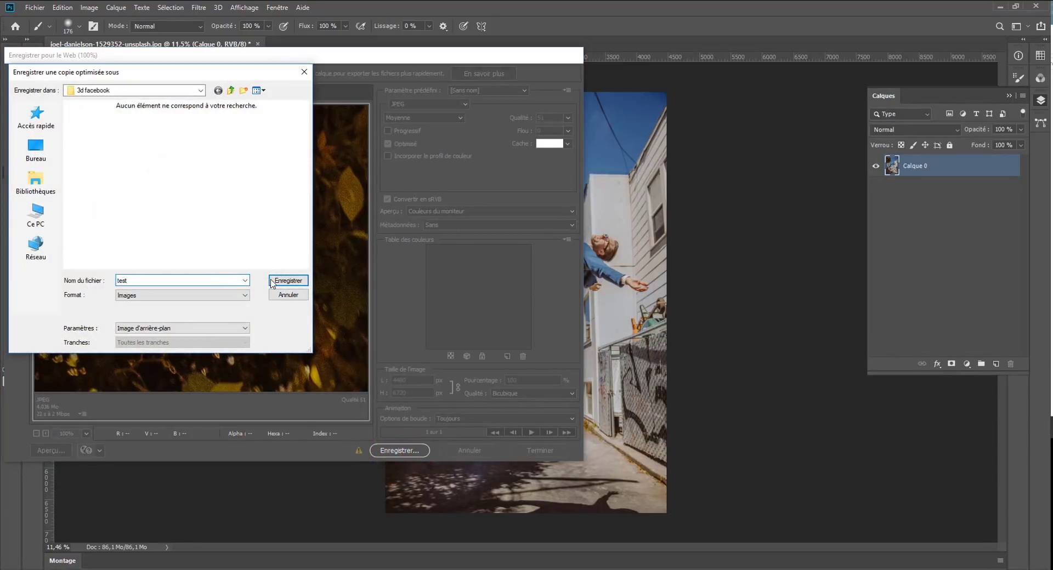
left_click(272, 281)
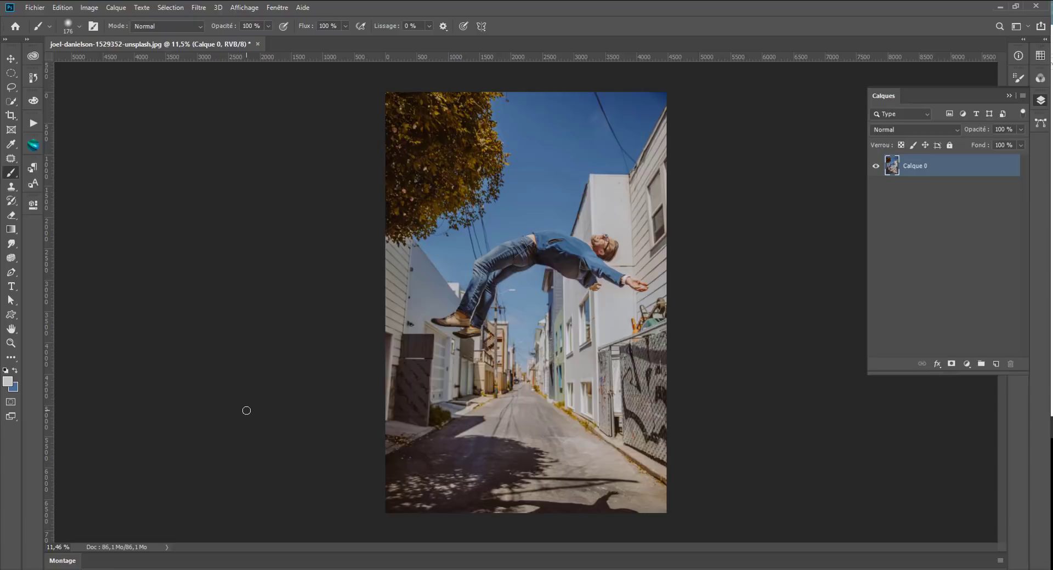
- Auto-select the man with Quick Selection and refine the outline along his shirt to the neck
scroll(672, 312, "up", 3)
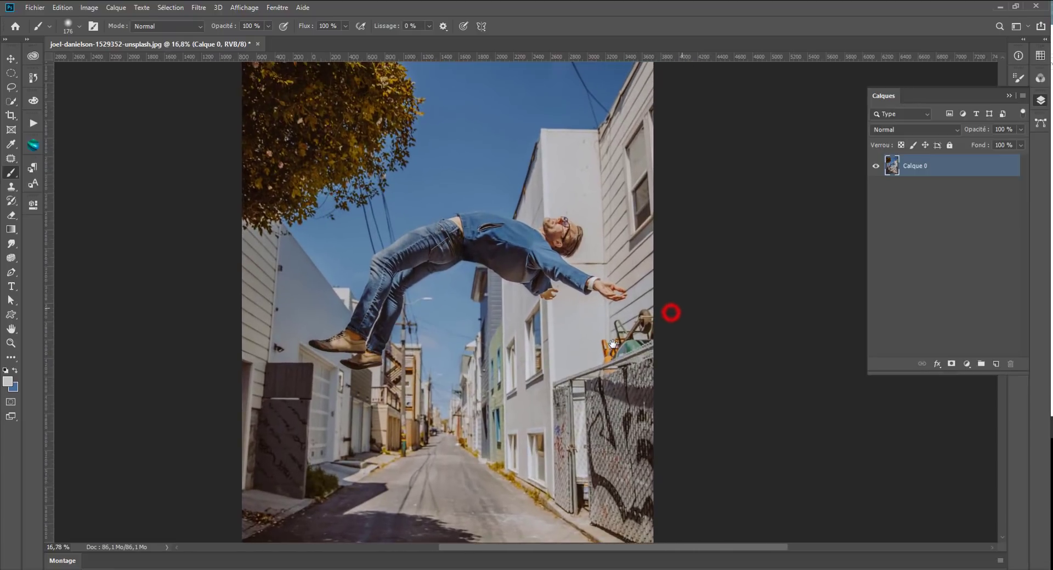
left_click(10, 103)
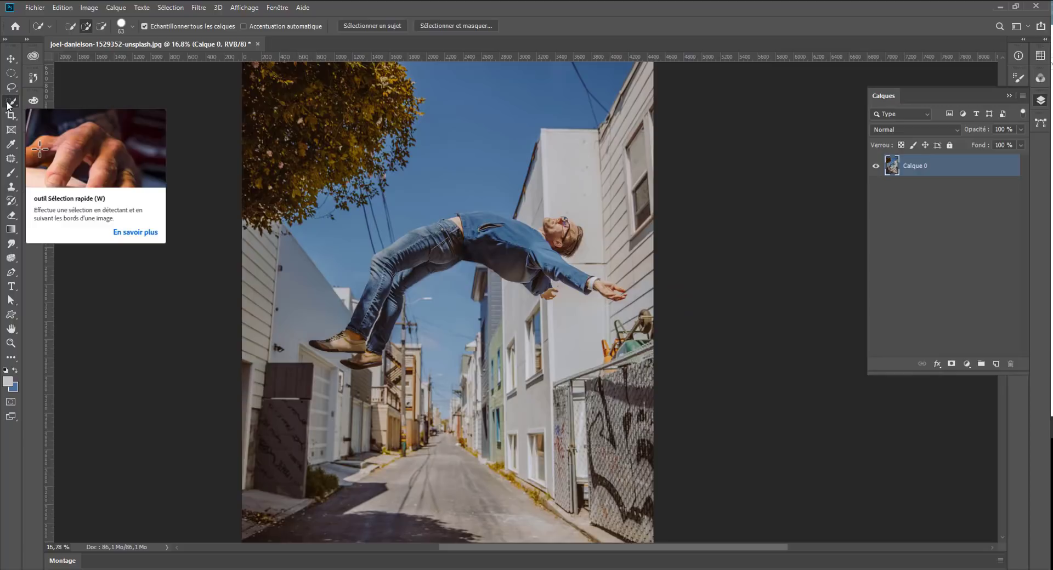
left_click(362, 28)
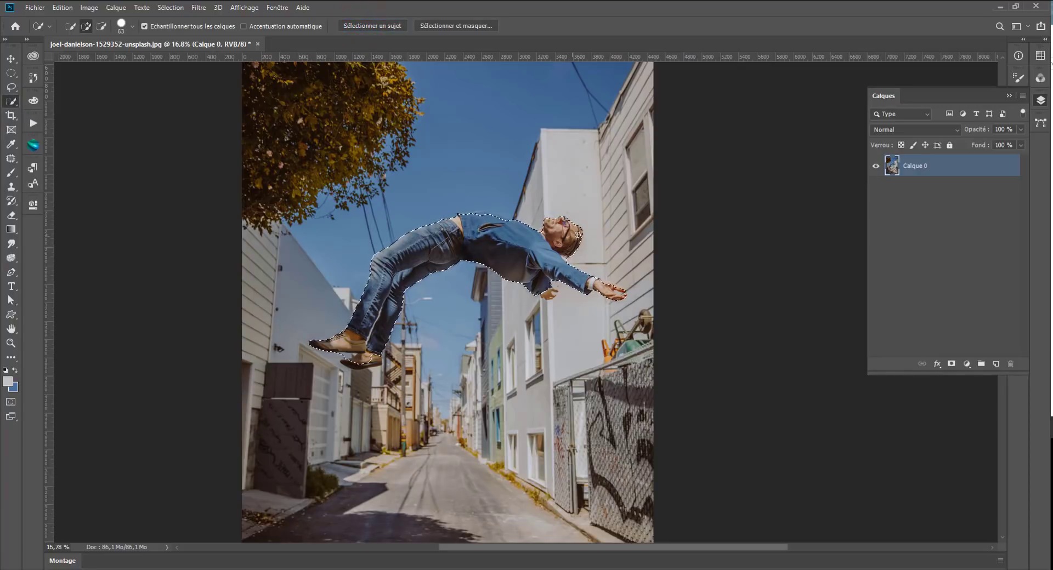
left_click_drag(340, 151, 376, 266)
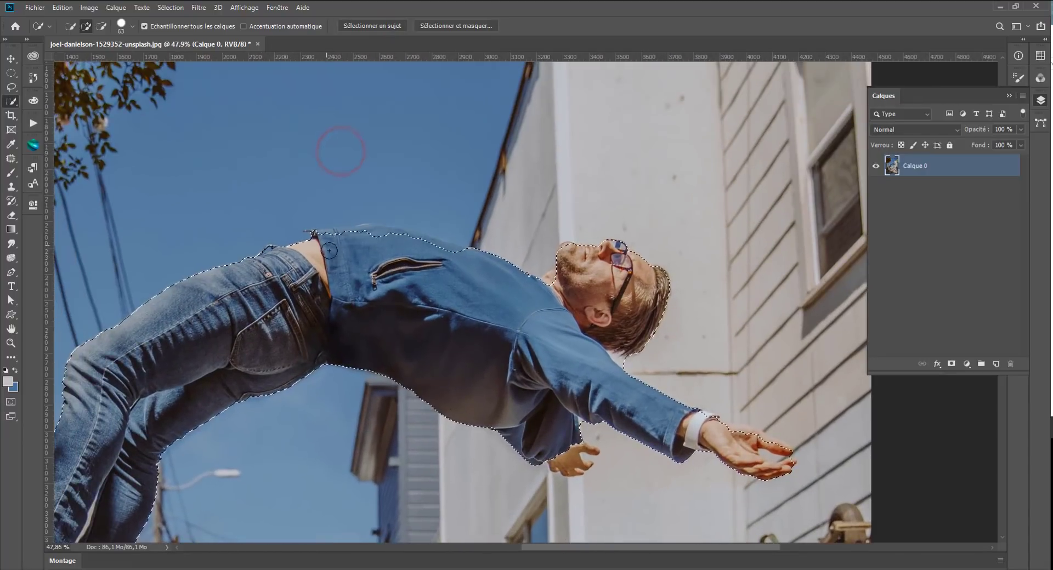
left_click_drag(321, 235, 460, 253)
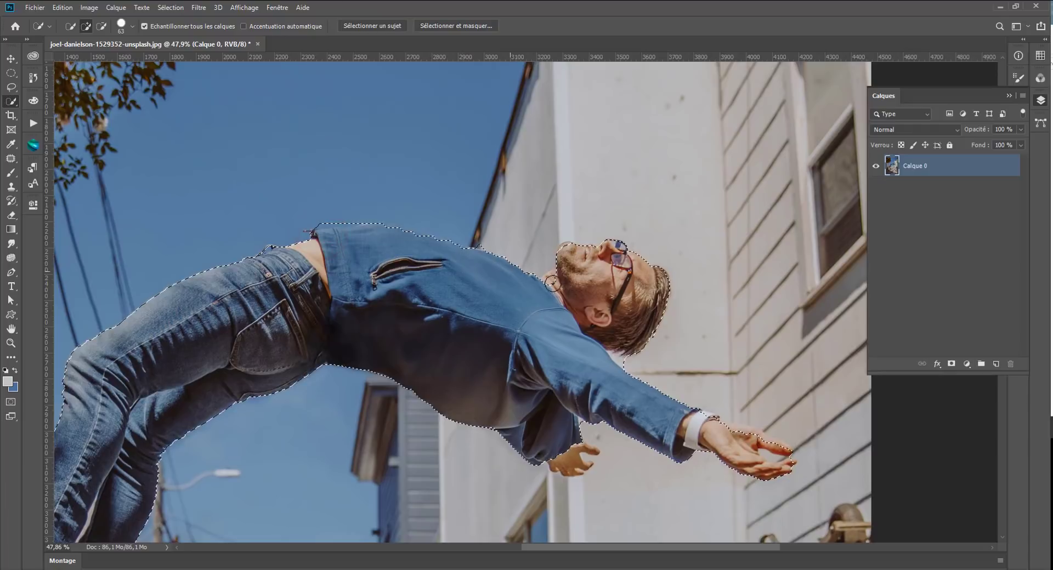
mouse_move(552, 282)
left_mouse_down()
mouse_move(586, 243)
mouse_move(564, 245)
left_mouse_up()
- With a 30 px selection brush, add the man's left hand to the selection
scroll(571, 458, "up", 2)
scroll(570, 458, "up", 3)
scroll(614, 455, "up", 1)
scroll(631, 471, "up", 1)
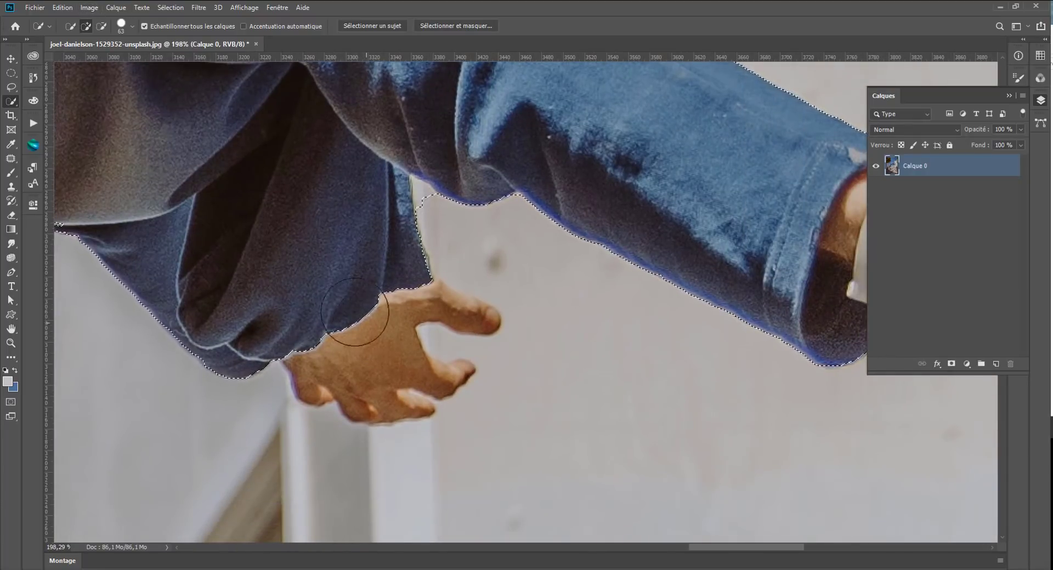
left_click(133, 28)
left_click_drag(104, 60, 85, 59)
left_click(376, 304)
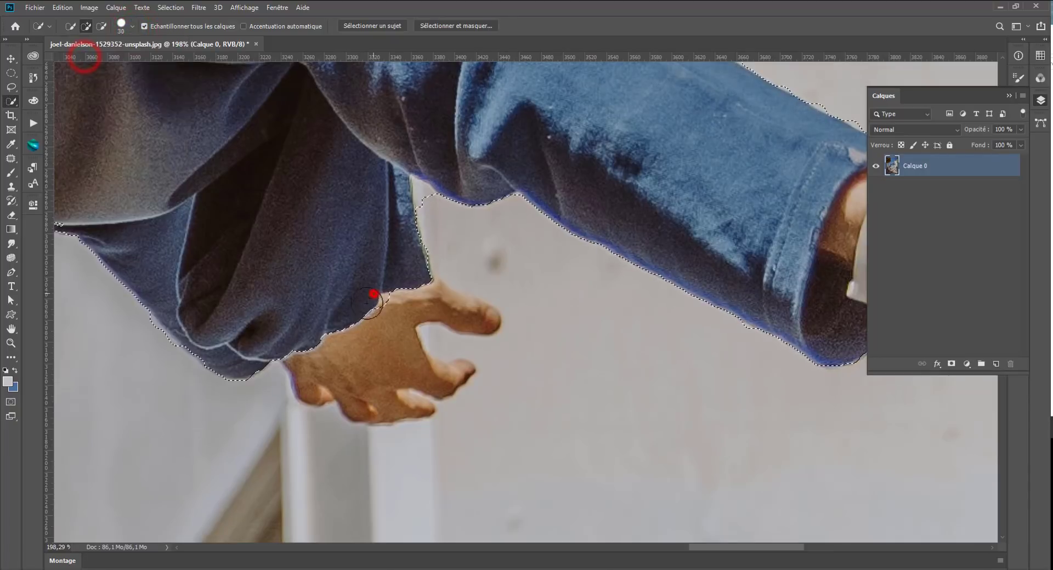
left_click_drag(373, 294, 477, 308)
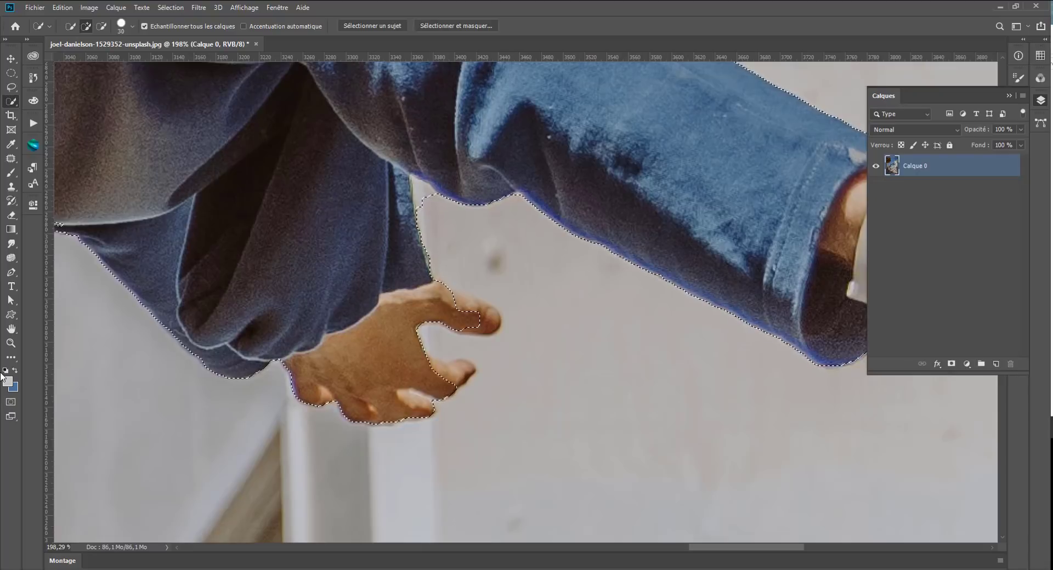
- Show the selection as a quick mask and paint around the fingertips with the Brush
left_click(11, 402)
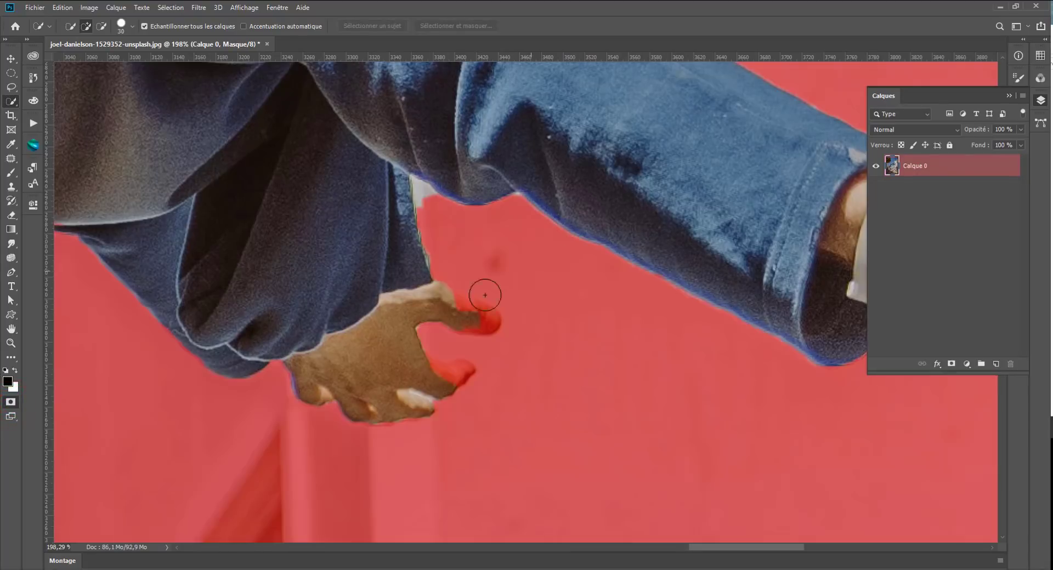
left_click(11, 173)
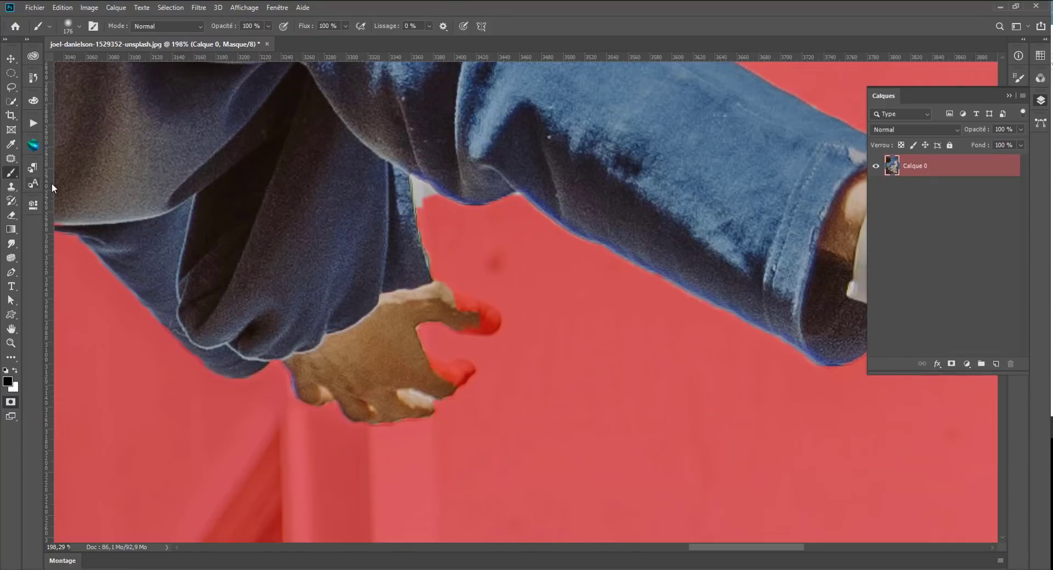
right_click(427, 351)
key("Return")
left_click_drag(343, 299, 358, 301)
key("x")
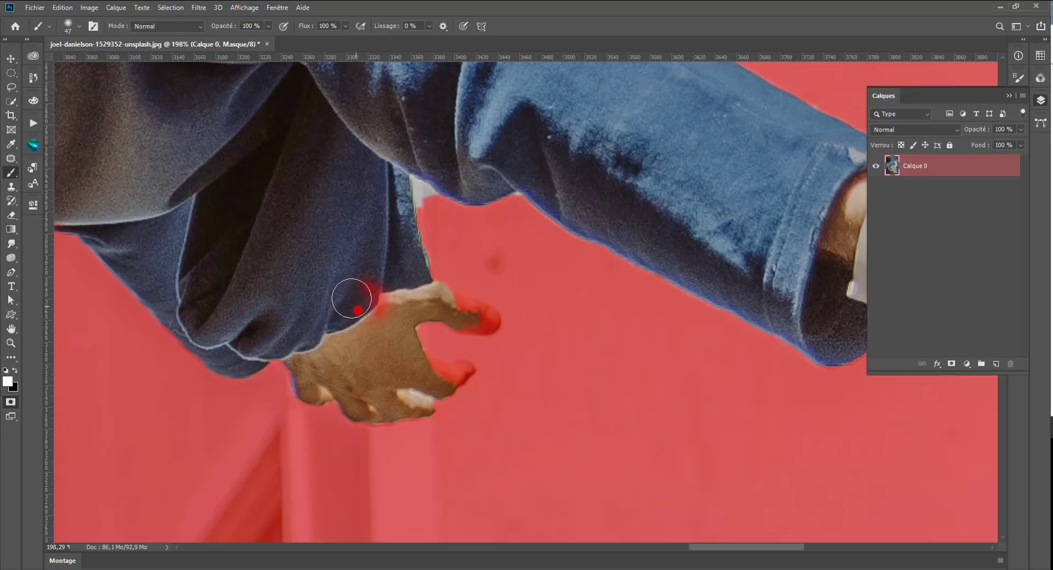
left_click_drag(456, 307, 477, 318)
- With a 35 px brush, clean the sleeve edge and unmask the index and little fingertips
right_click(466, 322)
type("35")
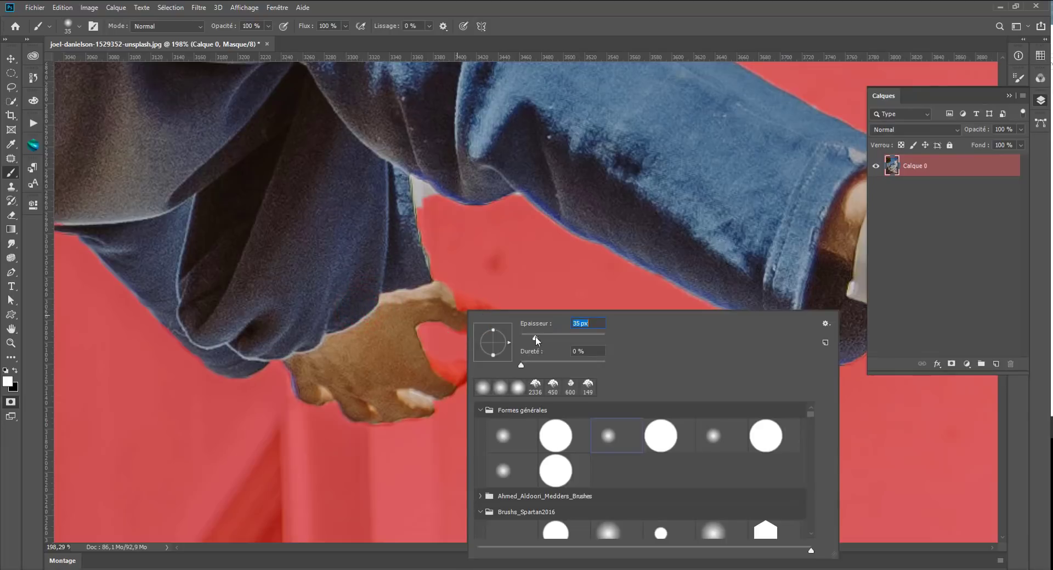
key("Return")
key("x")
left_click_drag(422, 201, 433, 205)
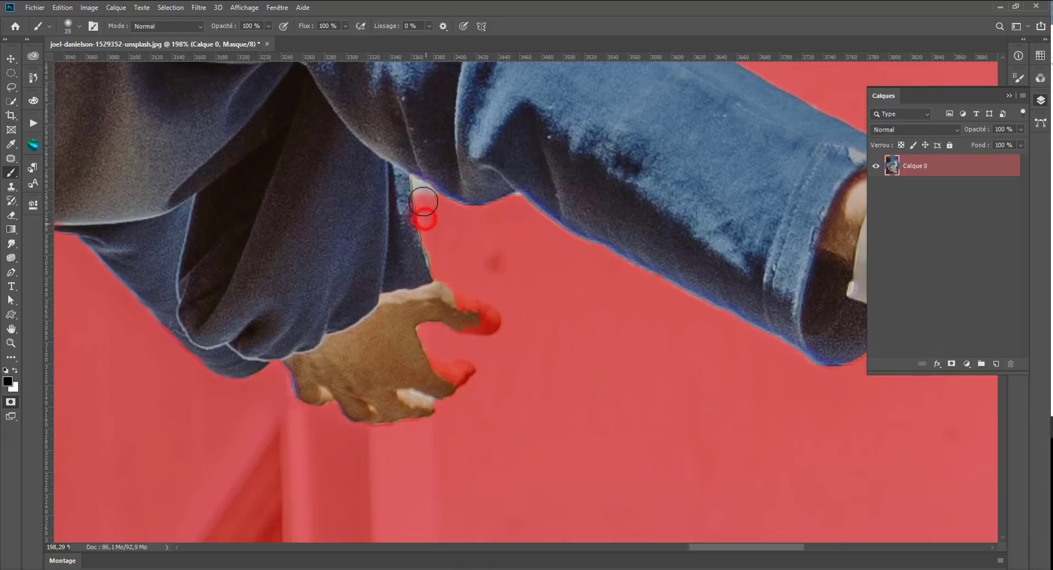
key("x")
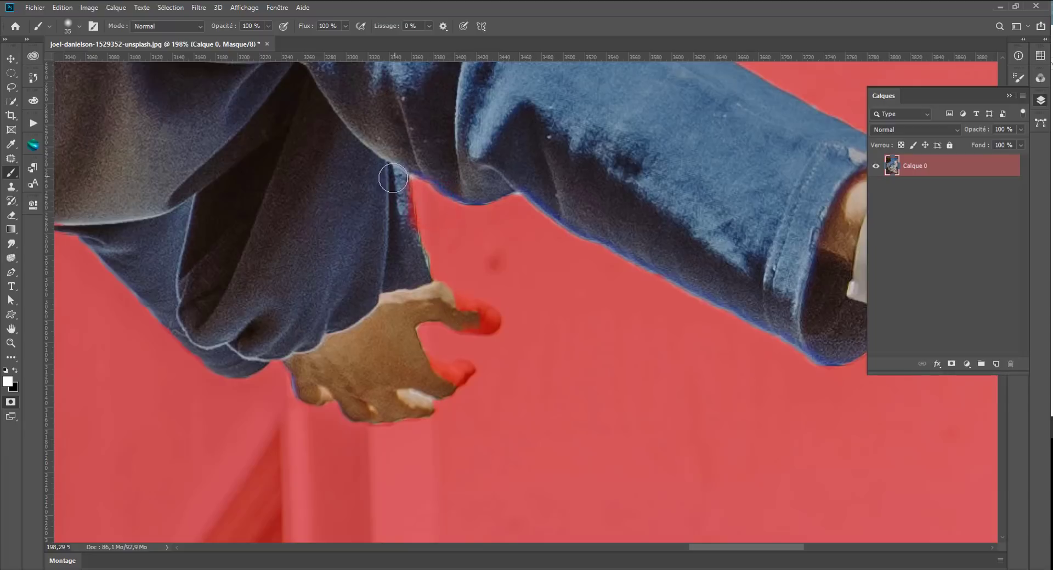
left_click_drag(389, 176, 403, 242)
left_click_drag(462, 313, 474, 324)
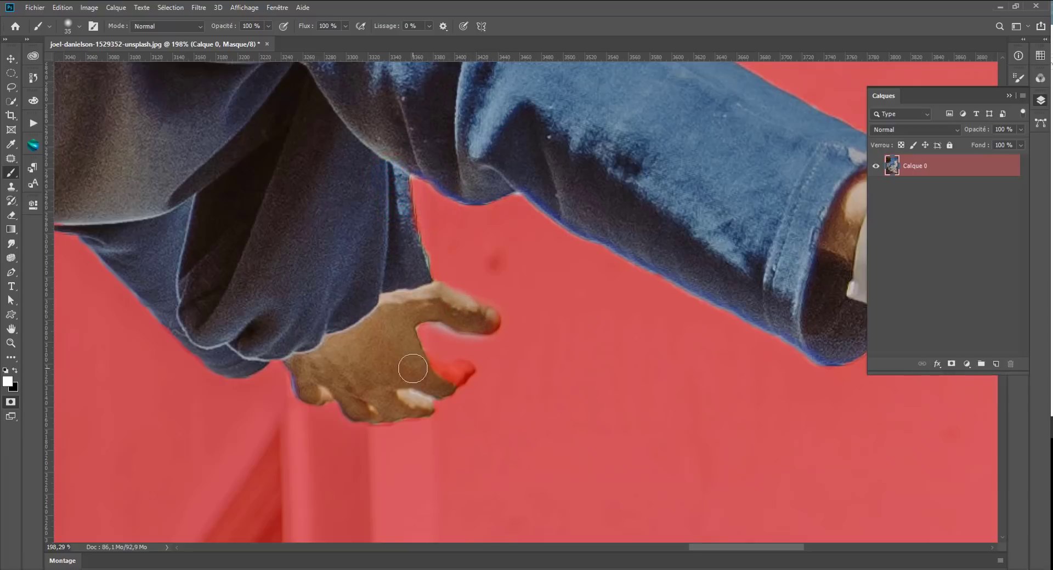
left_click_drag(414, 369, 463, 384)
- Shrink the brush to 19 px and unmask the ring fingertip
right_click(470, 394)
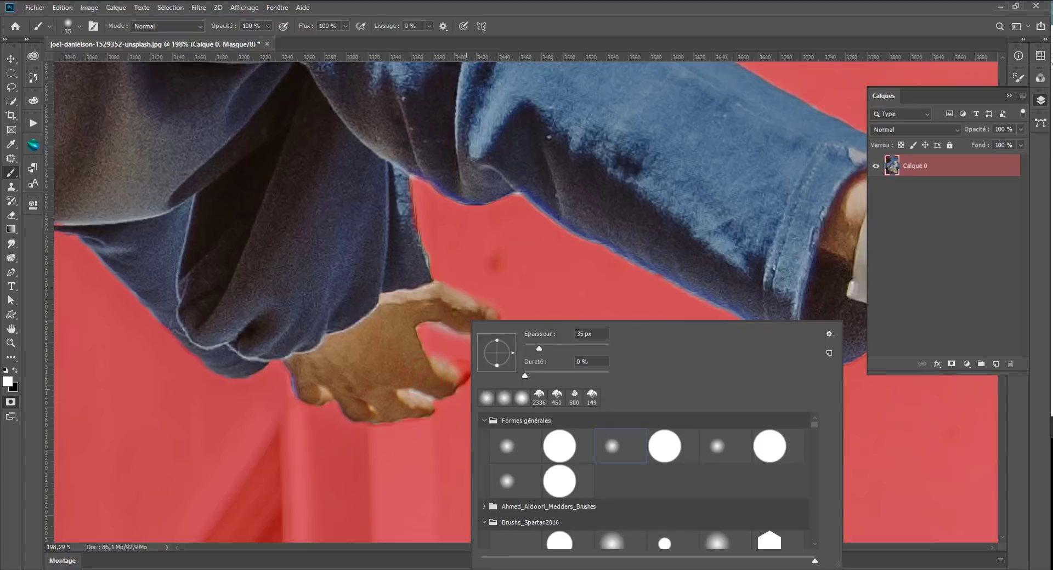
type("19")
key("Tab")
left_click(439, 372)
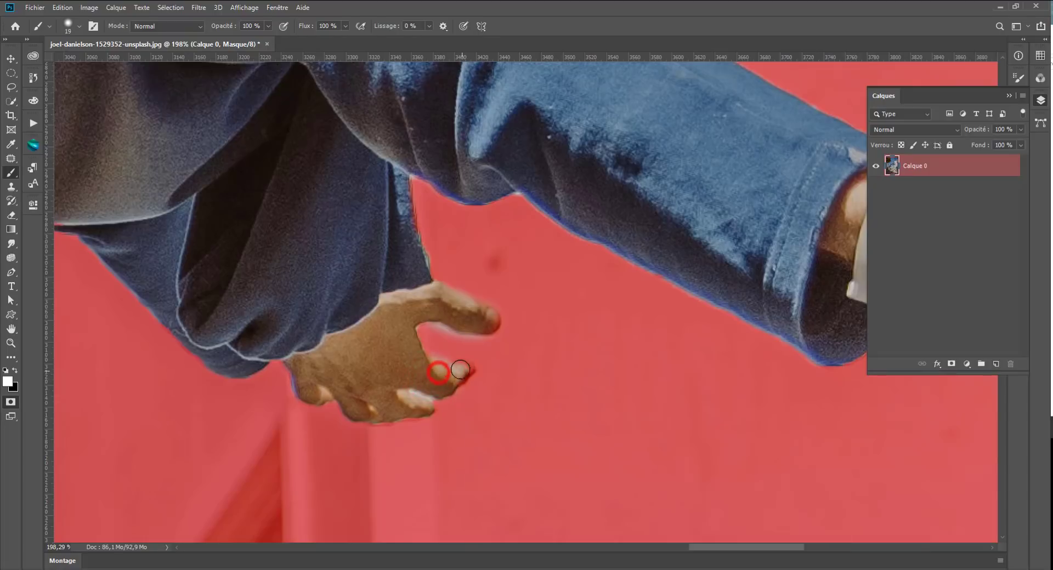
left_click_drag(460, 369, 447, 378)
- Unmask the other hand's edges and fingertip, then mask the gap inside the palm
mouse_move(678, 211)
left_mouse_down()
mouse_move(437, 278)
mouse_move(536, 305)
left_mouse_up()
left_click_drag(346, 230, 346, 228)
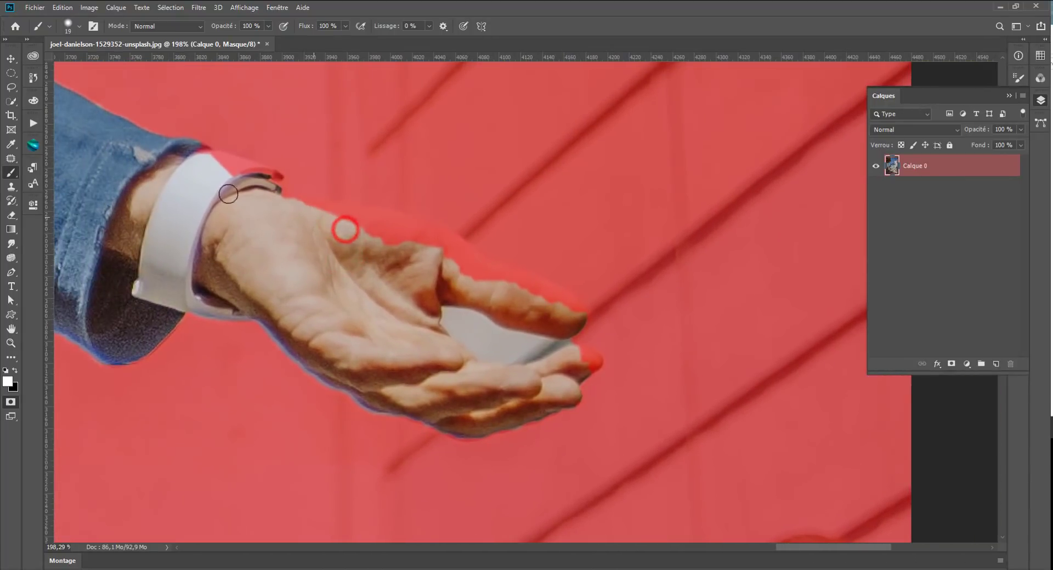
mouse_move(225, 181)
left_mouse_down()
mouse_move(217, 162)
mouse_move(261, 174)
left_mouse_up()
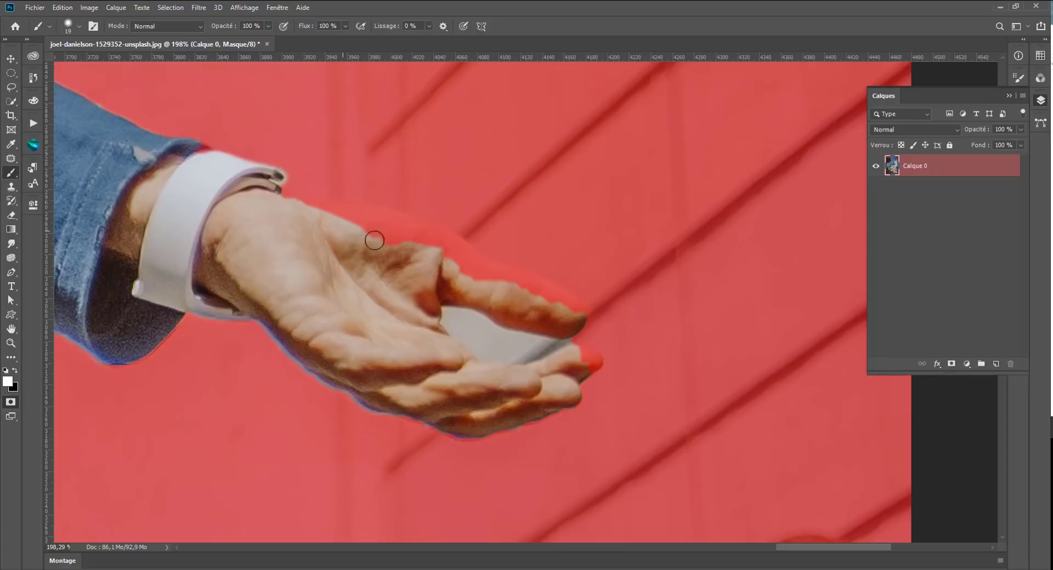
mouse_move(315, 213)
left_mouse_down()
mouse_move(576, 309)
mouse_move(428, 233)
mouse_move(321, 212)
left_mouse_up()
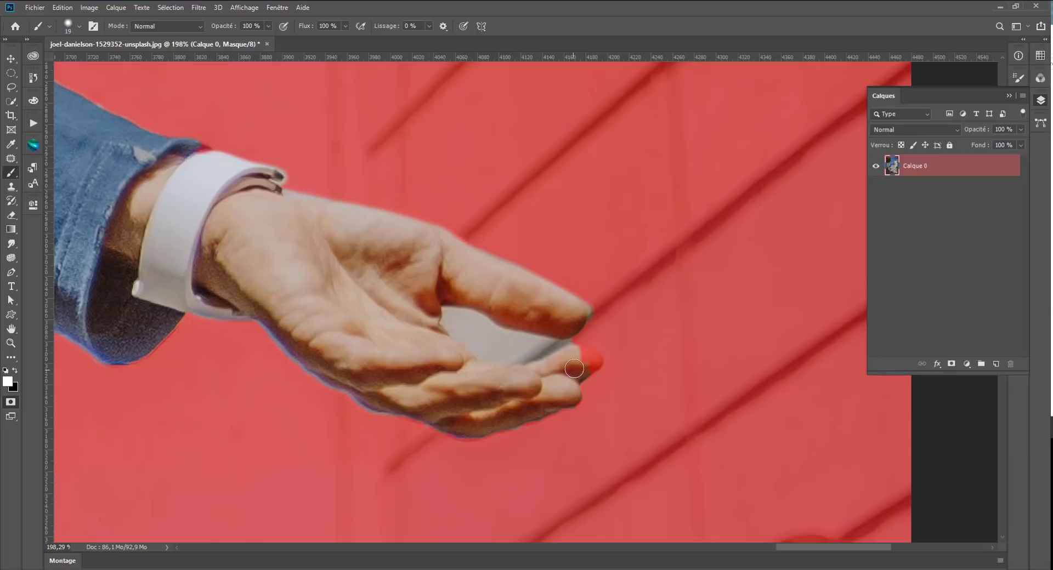
left_click_drag(583, 358, 579, 358)
key("x")
key("x")
key("x")
mouse_move(458, 322)
left_mouse_down()
mouse_move(450, 317)
mouse_move(482, 321)
mouse_move(465, 329)
mouse_move(492, 360)
mouse_move(538, 346)
mouse_move(515, 351)
left_mouse_up()
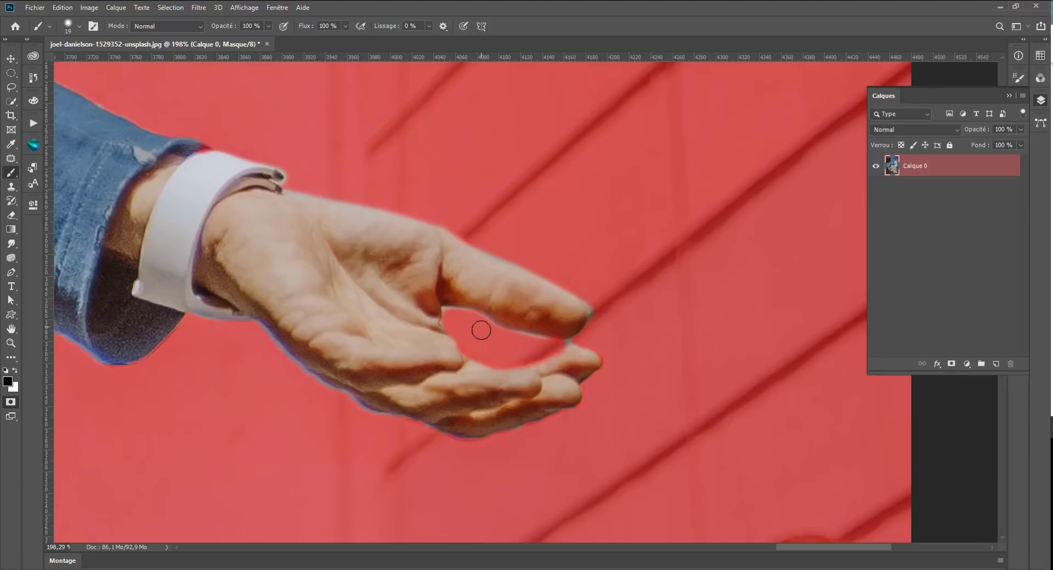
- Mask out the background patch at the man's neck
scroll(447, 339, "down", 3)
scroll(446, 339, "down", 1)
scroll(446, 339, "down", 2)
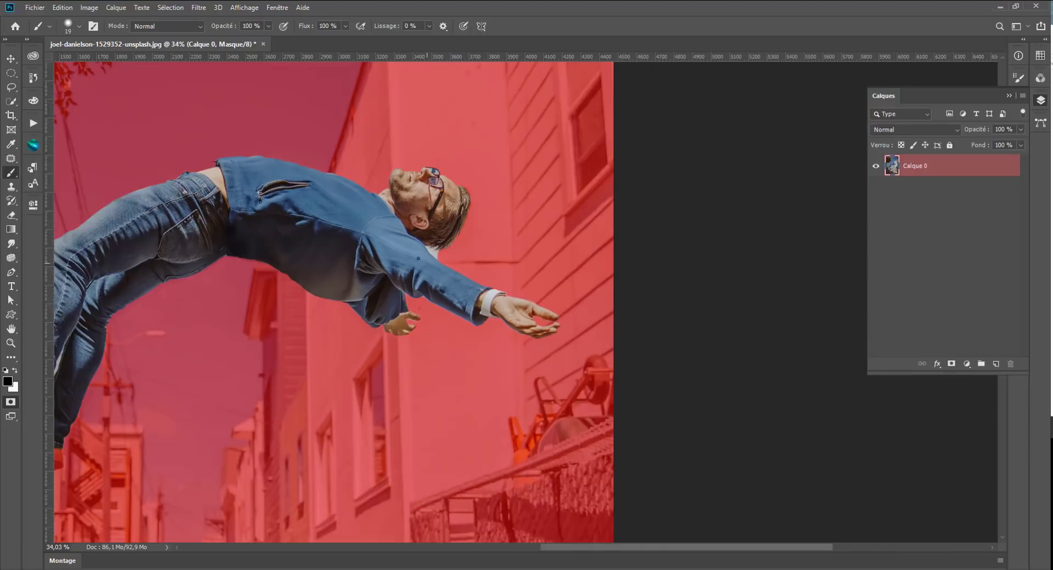
scroll(442, 242, "down", 1)
scroll(442, 242, "up", 3)
scroll(442, 242, "up", 1)
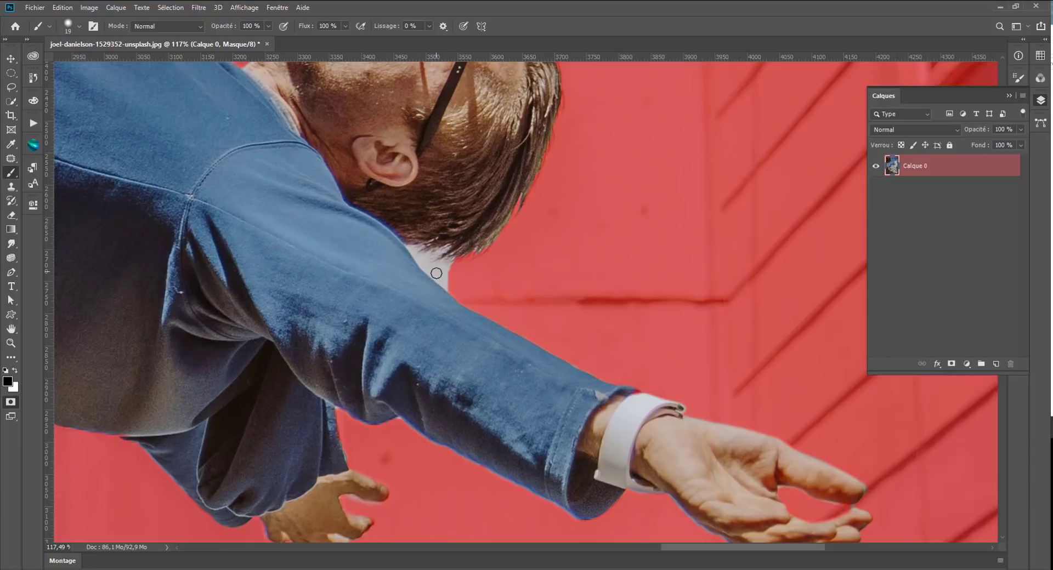
mouse_move(436, 273)
left_mouse_down()
mouse_move(447, 282)
mouse_move(419, 264)
left_mouse_up()
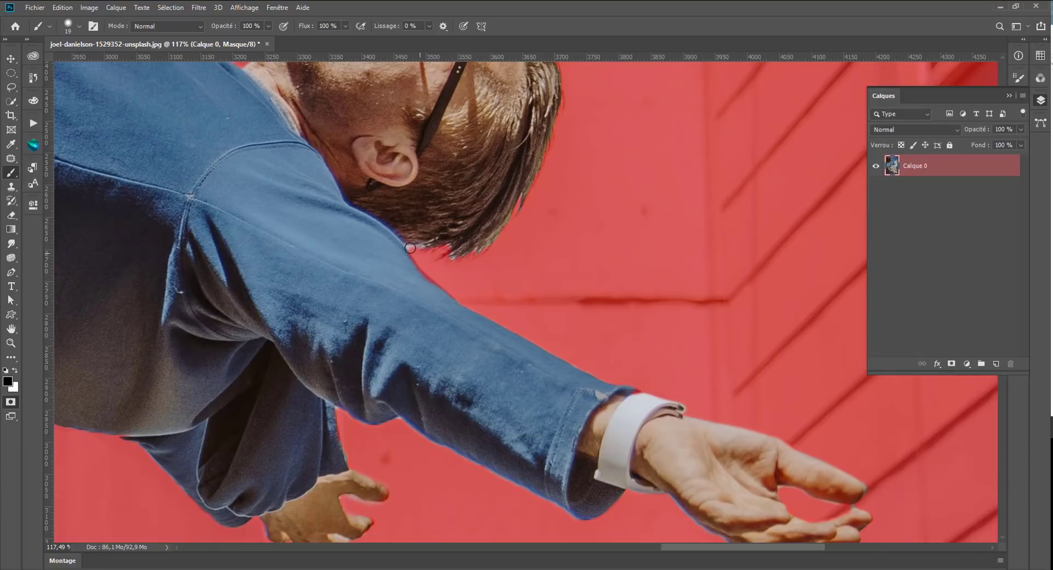
- Extend the mask along the lower shoe's sole and the grey gap under the upper shoe
scroll(417, 265, "down", 2)
scroll(422, 307, "down", 2)
scroll(431, 373, "down", 2)
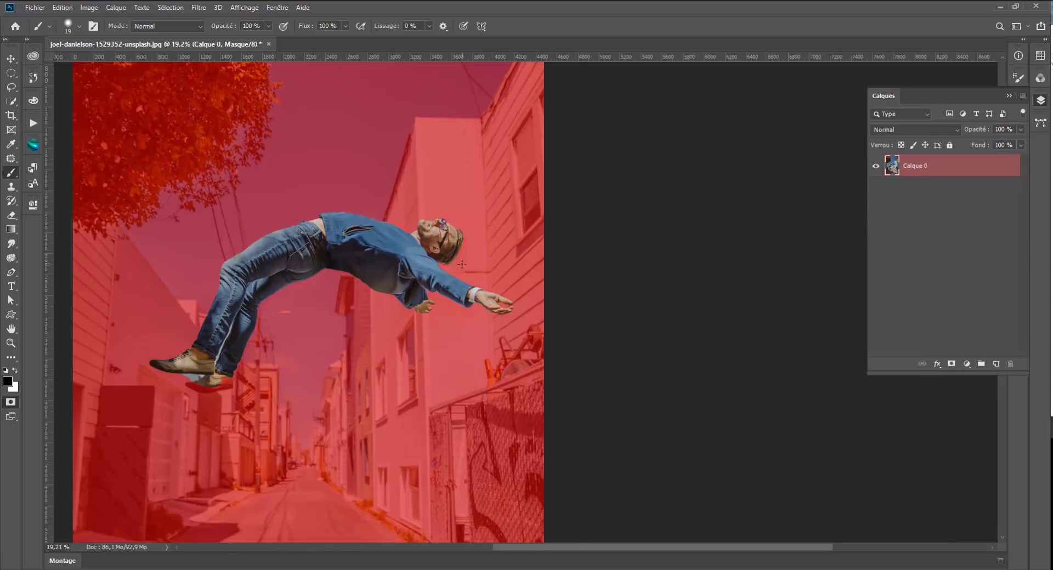
scroll(394, 167, "up", 2)
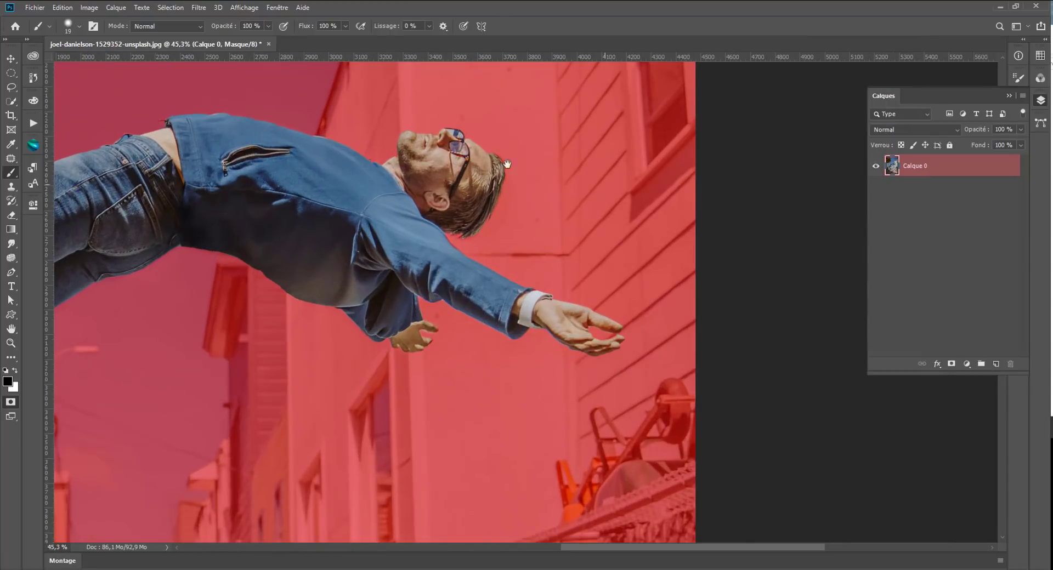
left_click_drag(343, 221, 425, 297)
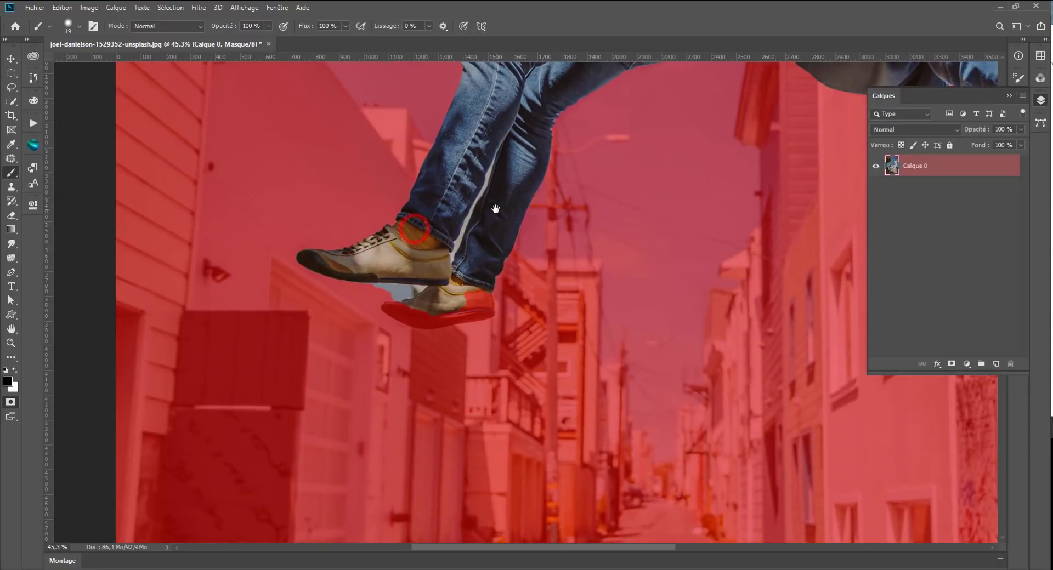
scroll(384, 291, "up", 2)
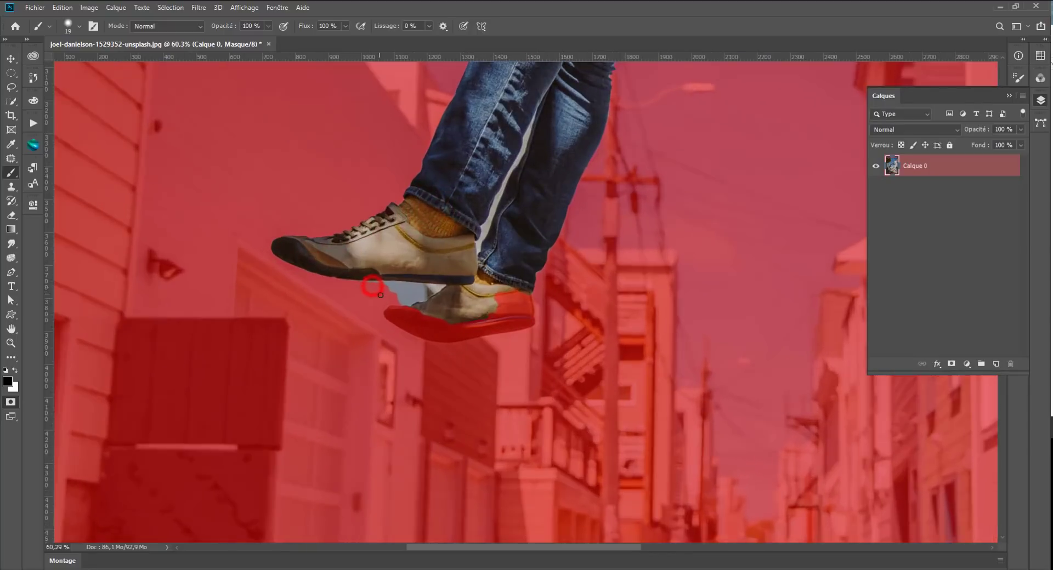
scroll(373, 286, "up", 3)
left_click_drag(365, 275, 487, 280)
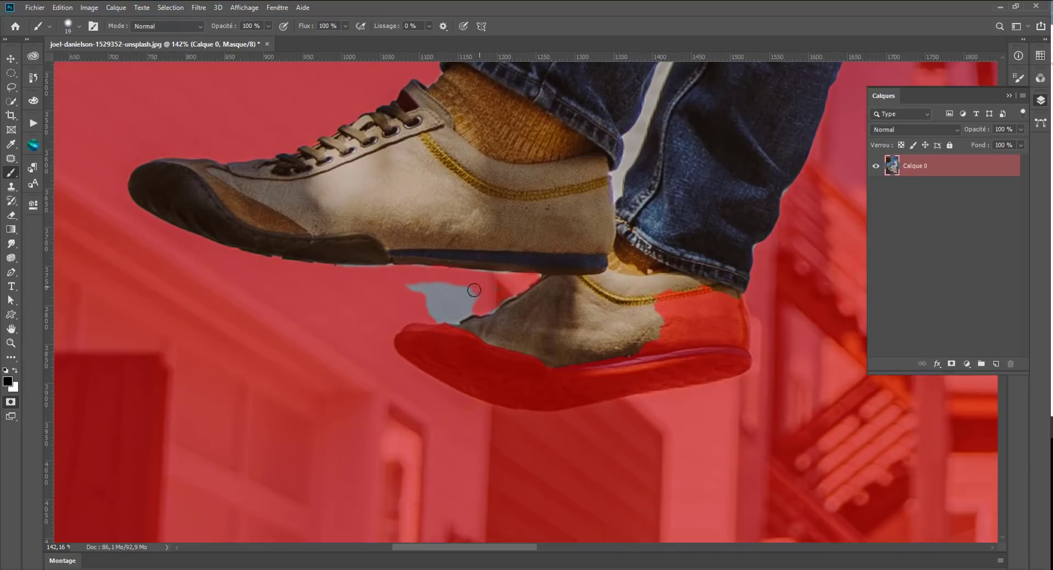
left_click_drag(474, 291, 443, 314)
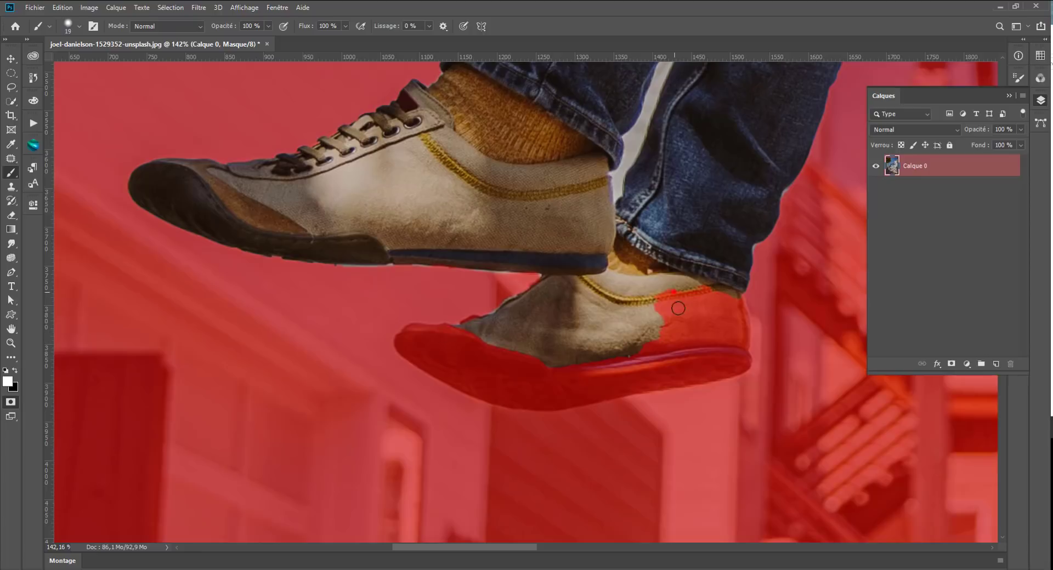
- Unmask the lower shoe's heel and sole, using a 12 px brush
left_click_drag(678, 308, 699, 311)
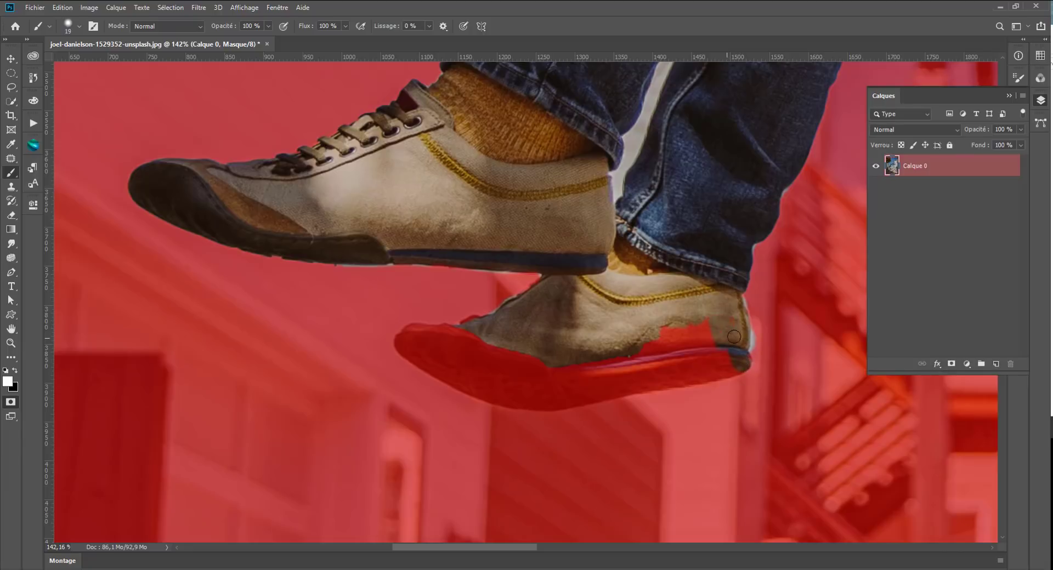
right_click(578, 318)
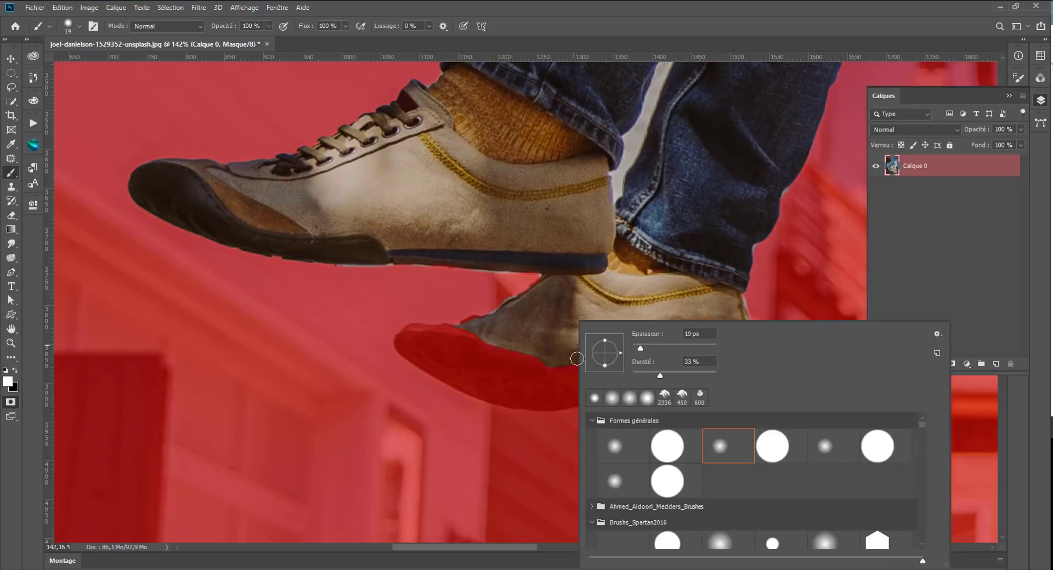
mouse_move(529, 360)
left_mouse_down()
mouse_move(688, 330)
mouse_move(503, 369)
mouse_move(446, 353)
left_mouse_up()
right_click(592, 323)
left_click_drag(677, 349, 673, 351)
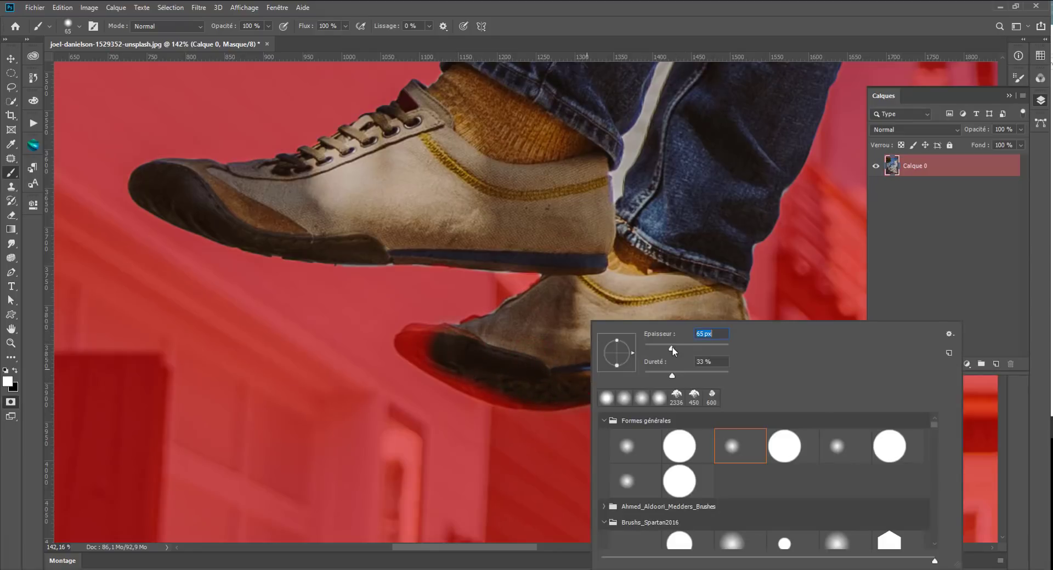
type("12")
key("Return")
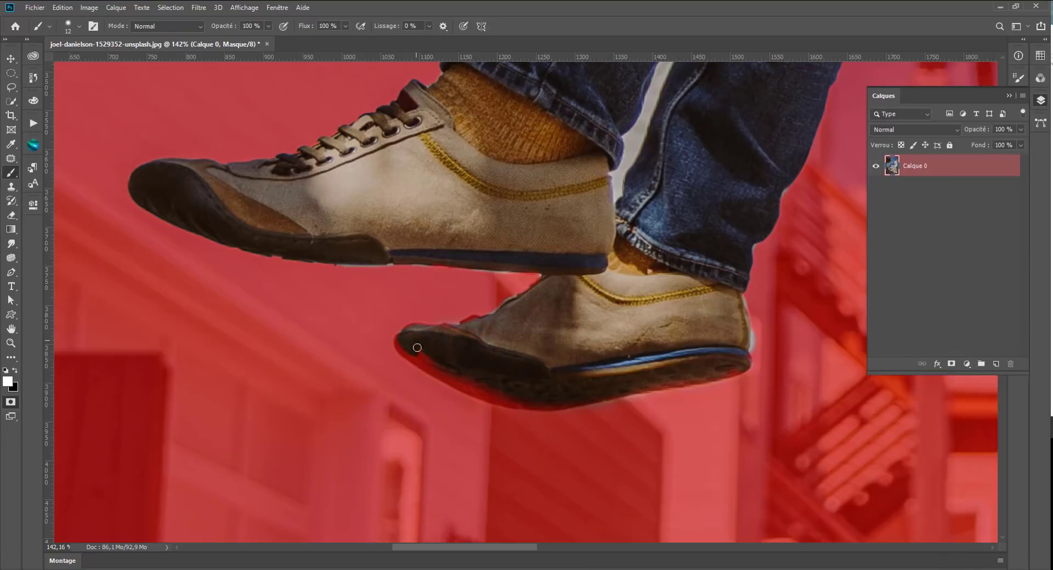
left_click_drag(421, 364, 442, 374)
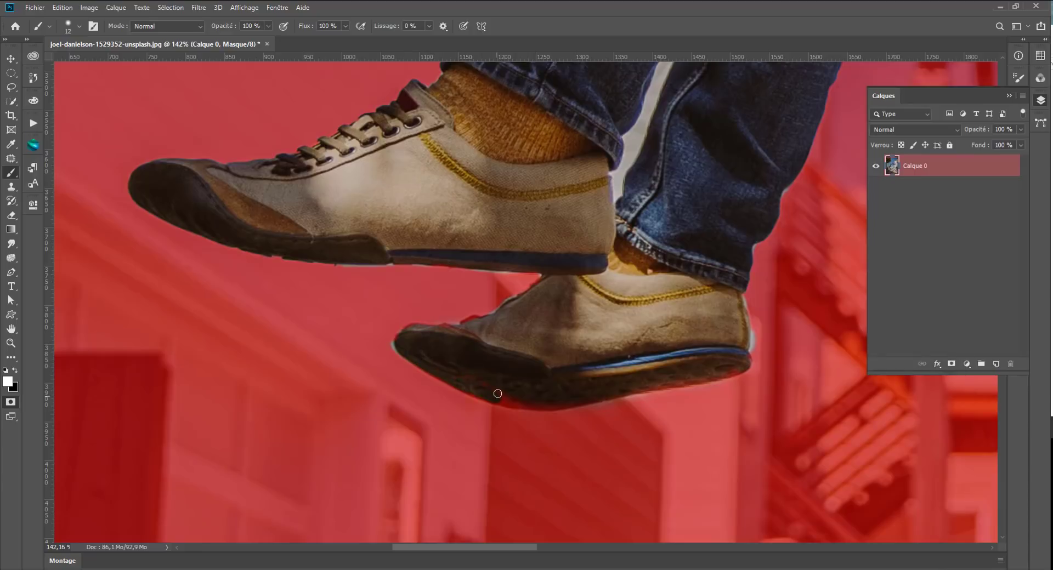
- Mask the background gap between the jeans and fit the whole image in the window
scroll(511, 335, "down", 3)
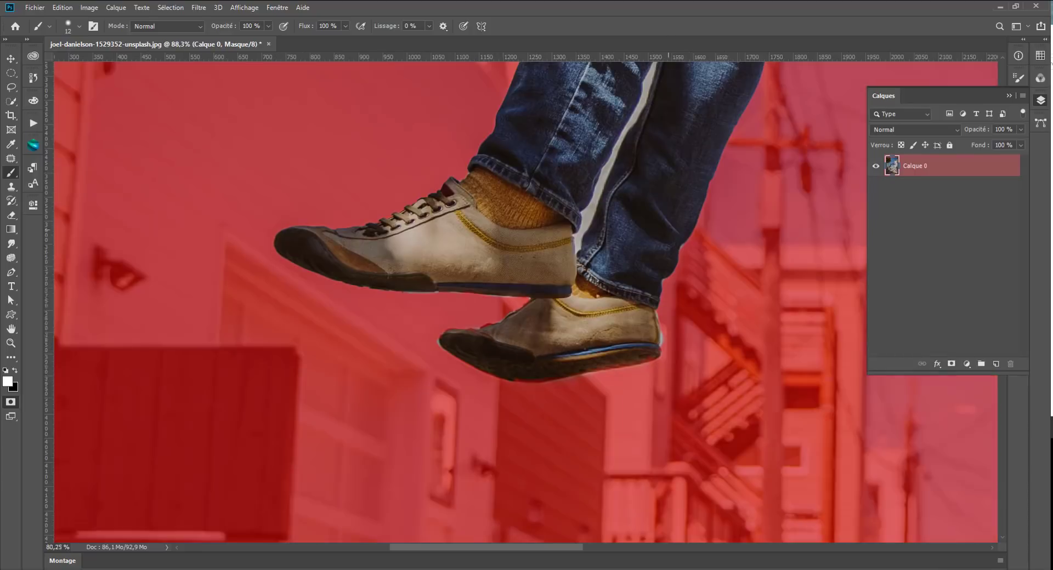
scroll(604, 219, "down", 2)
scroll(713, 82, "down", 2)
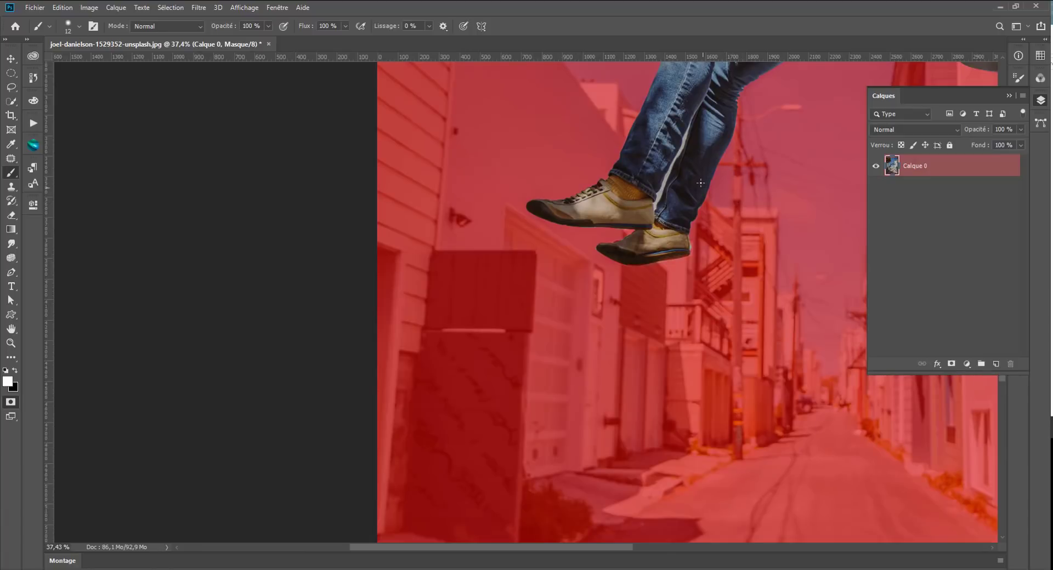
scroll(696, 181, "up", 2)
scroll(604, 247, "up", 1)
scroll(521, 312, "up", 1)
scroll(506, 337, "up", 1)
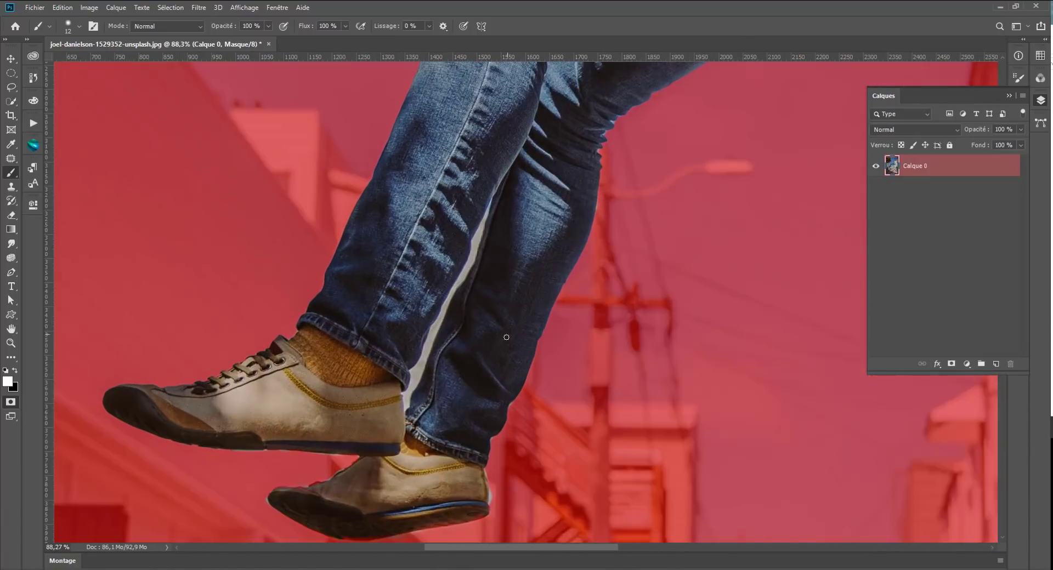
left_click(406, 402)
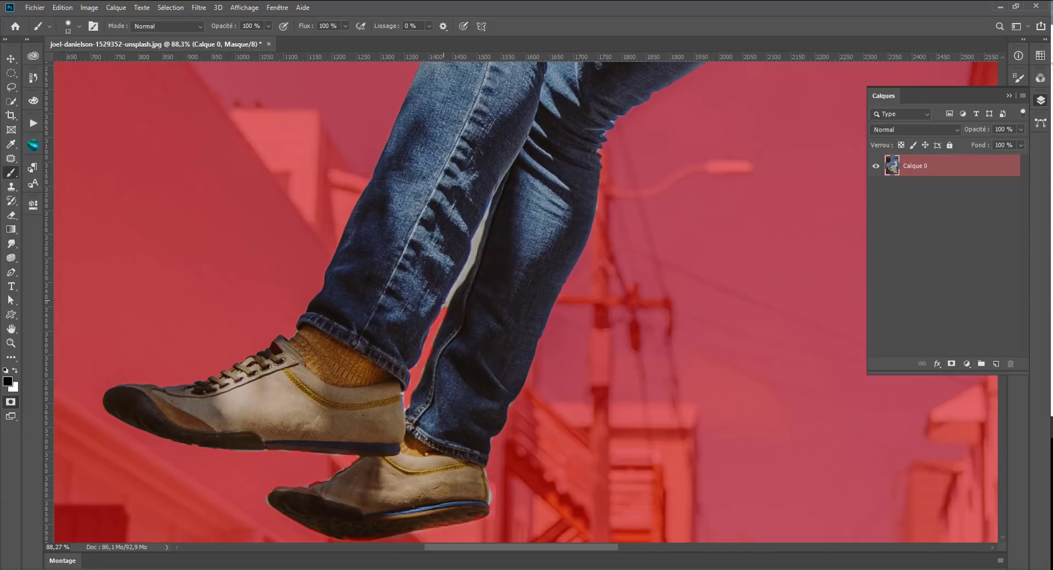
left_click(443, 312)
key("ctrl+0")
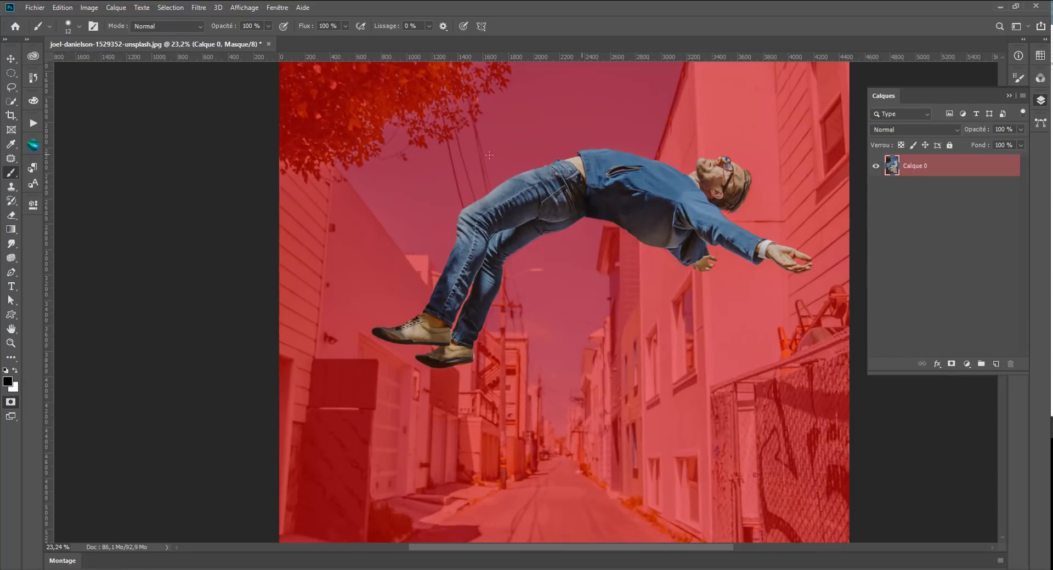
- Convert the mask to a selection and fill it light grey on new layer Calque 1
left_click(14, 399)
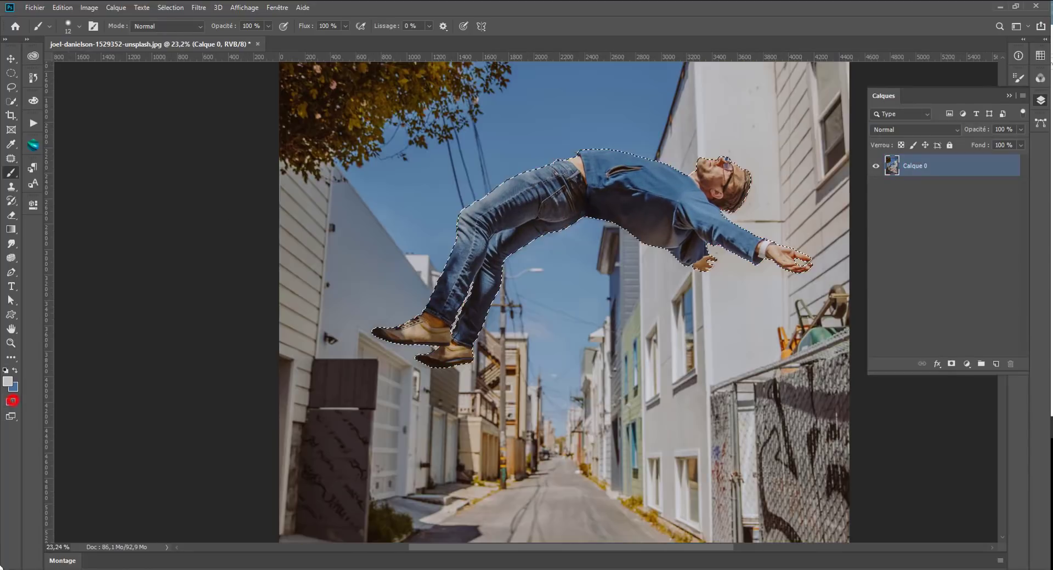
left_click(995, 365)
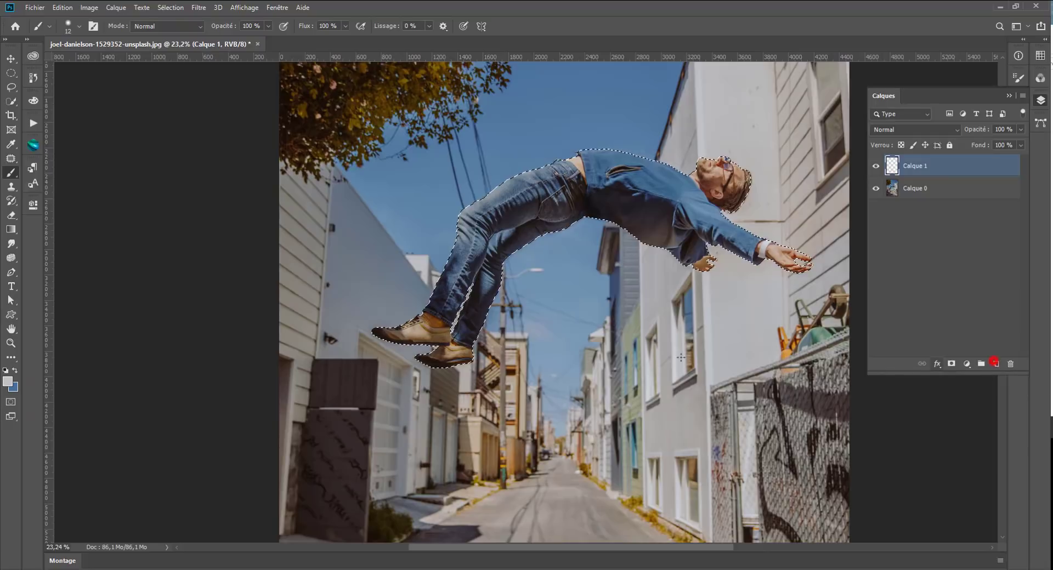
right_click(11, 230)
left_click(55, 239)
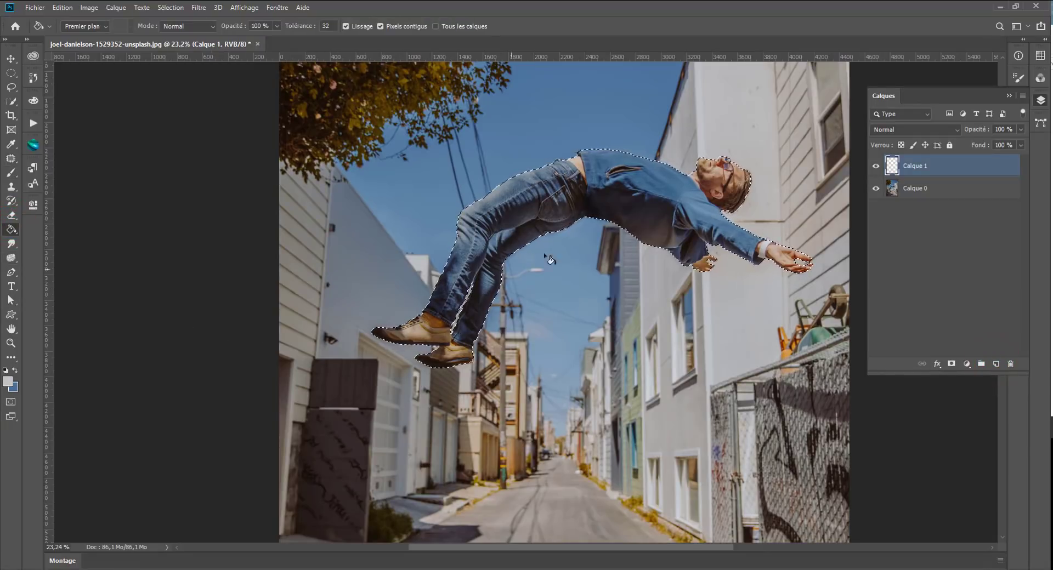
left_click(565, 181)
- Deselect and toggle the photo layer's visibility to check the grey silhouette
left_click(11, 73)
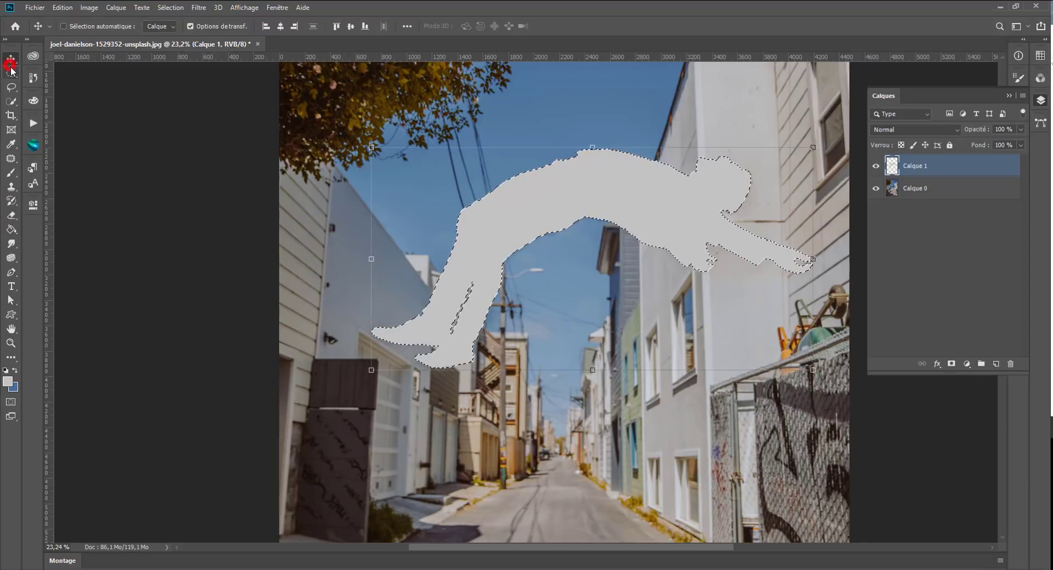
left_click(175, 149)
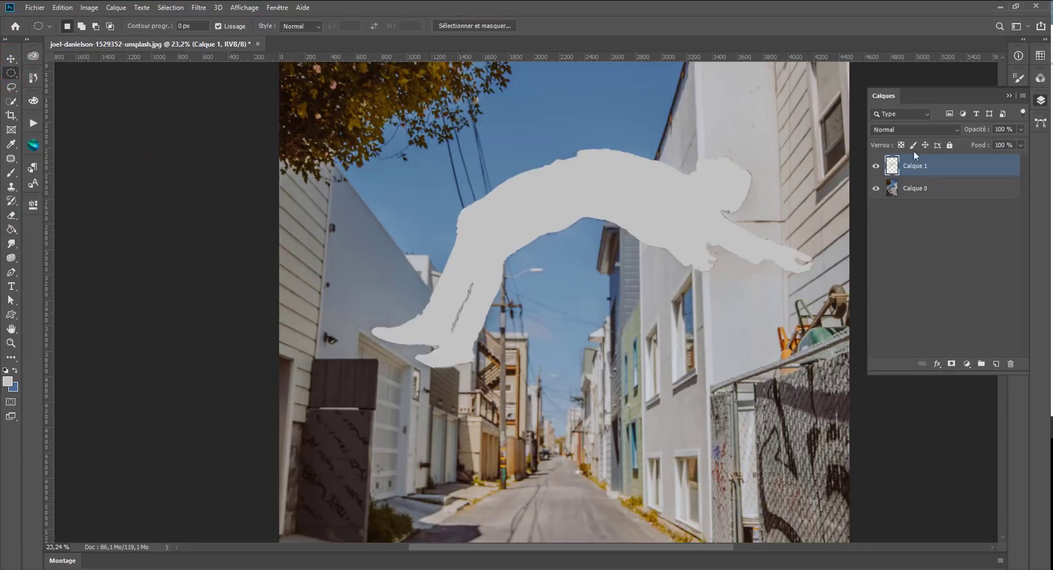
left_click(877, 189)
left_click(877, 189)
- With the Polygonal Lasso, trace the left rooftops down to the street's vanishing point
scroll(850, 256, "down", 4)
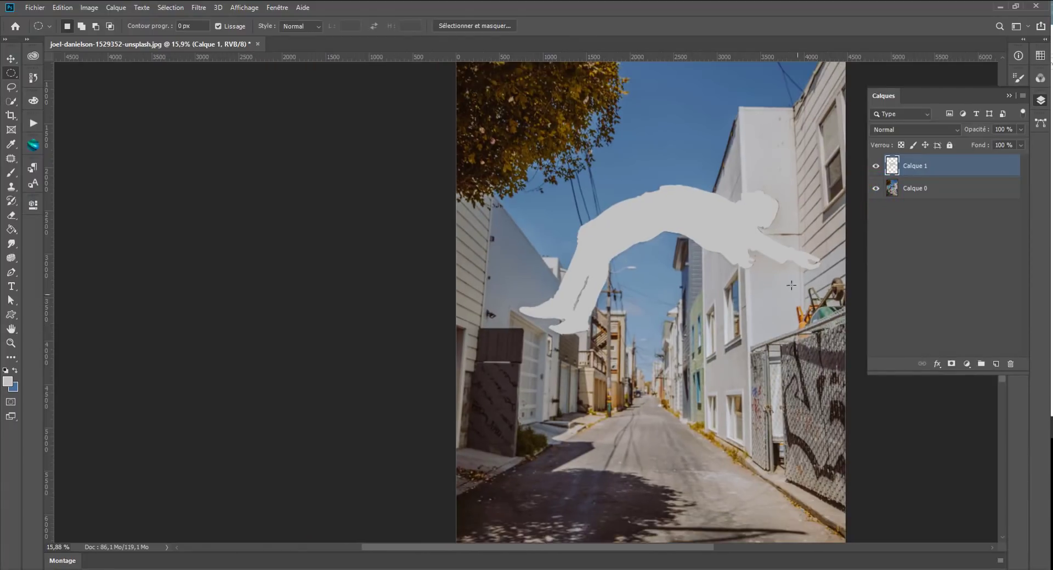
right_click(13, 88)
left_click(52, 96)
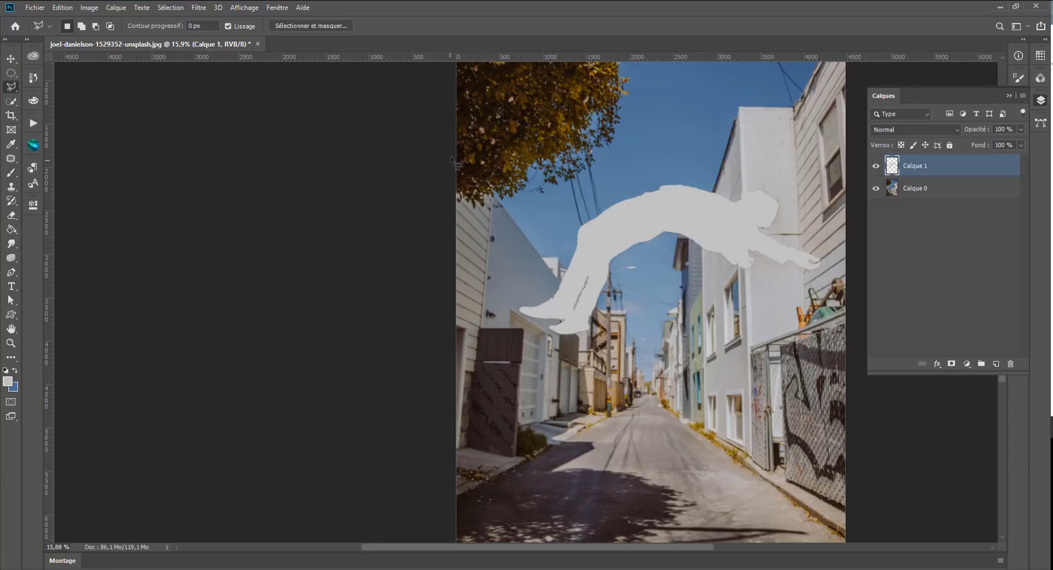
left_click(456, 148)
left_click(542, 258)
left_click(559, 258)
left_click(560, 267)
left_click(569, 269)
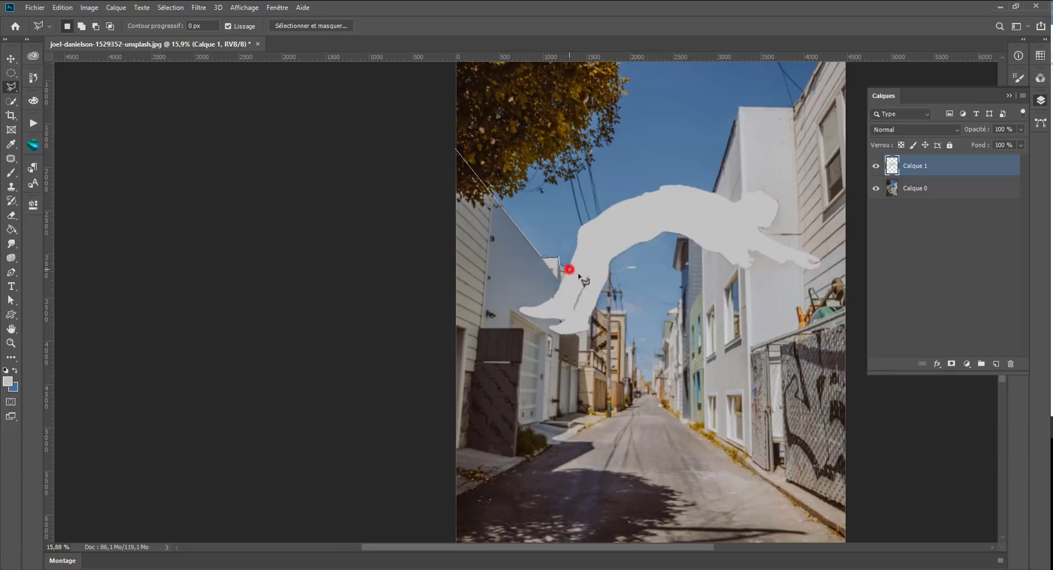
left_click(606, 309)
left_click(625, 311)
left_click(629, 311)
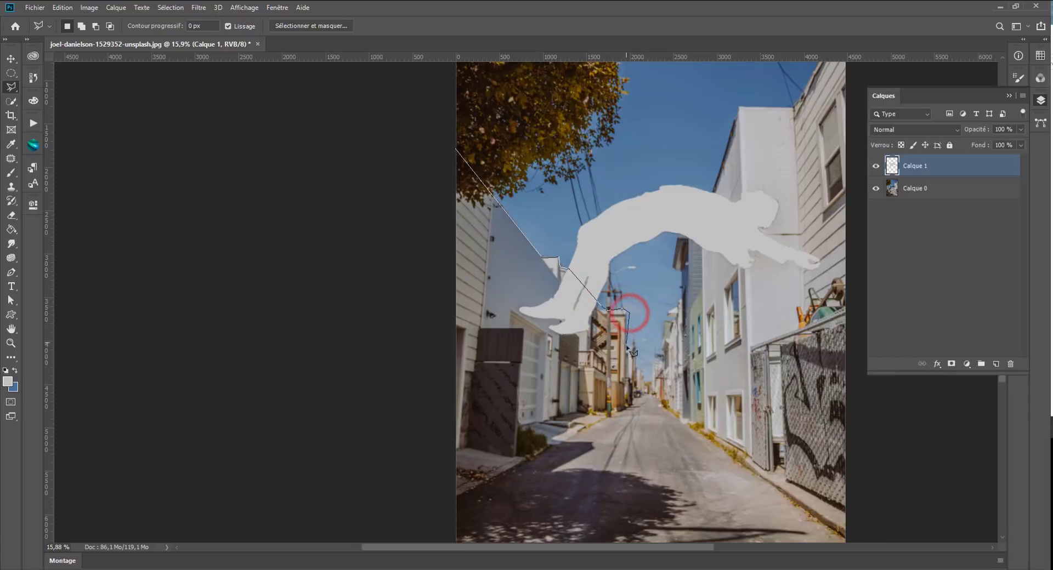
left_click(629, 344)
left_click(634, 346)
left_click(636, 363)
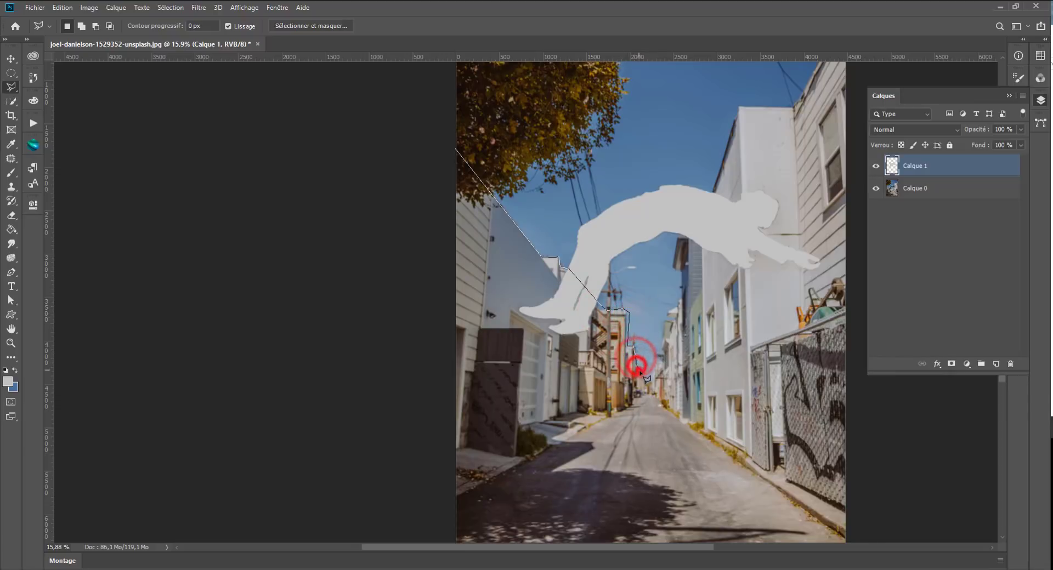
left_click(649, 377)
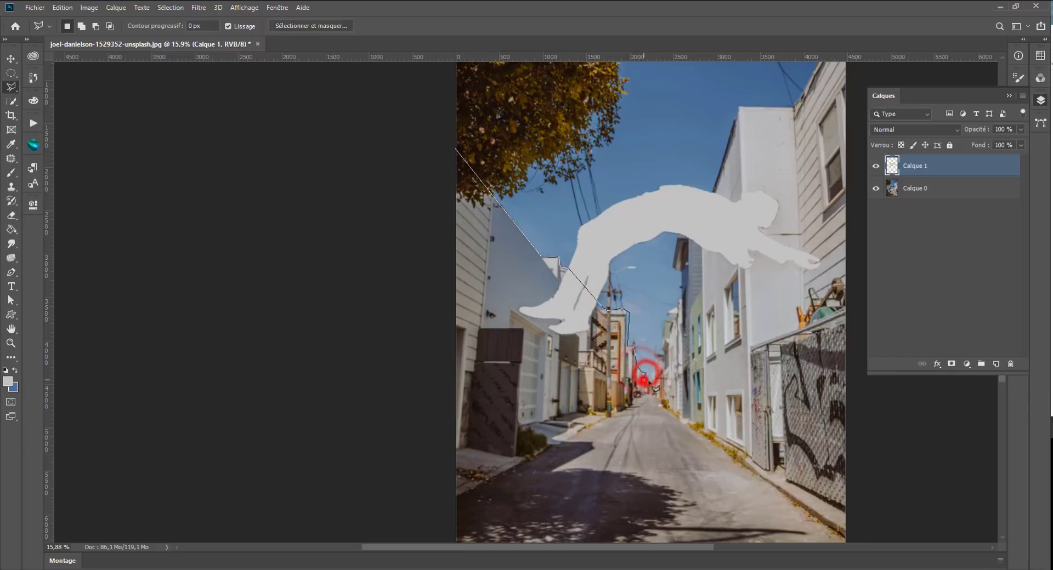
- Trace up the right-hand buildings and around the canvas edges to close the selection
left_click(652, 353)
left_click(662, 351)
left_click(664, 319)
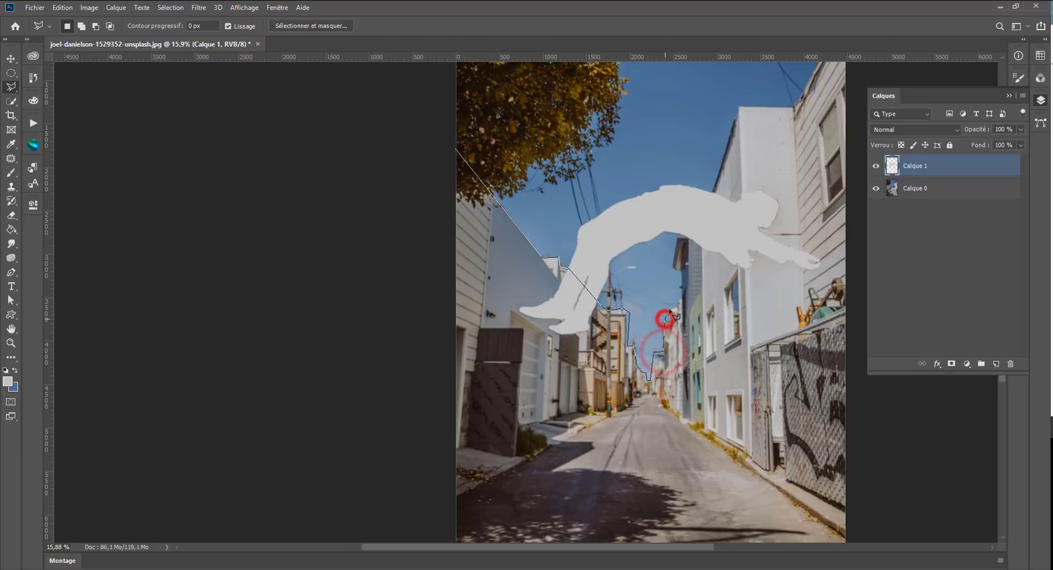
left_click(678, 295)
left_click(680, 271)
left_click(673, 268)
left_click(676, 234)
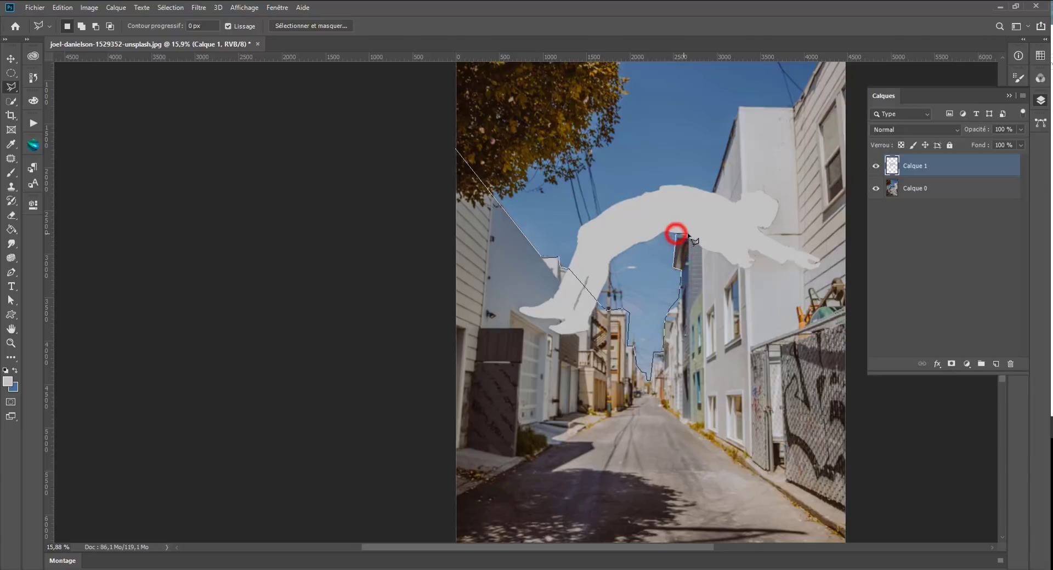
left_click(689, 233)
left_click(741, 104)
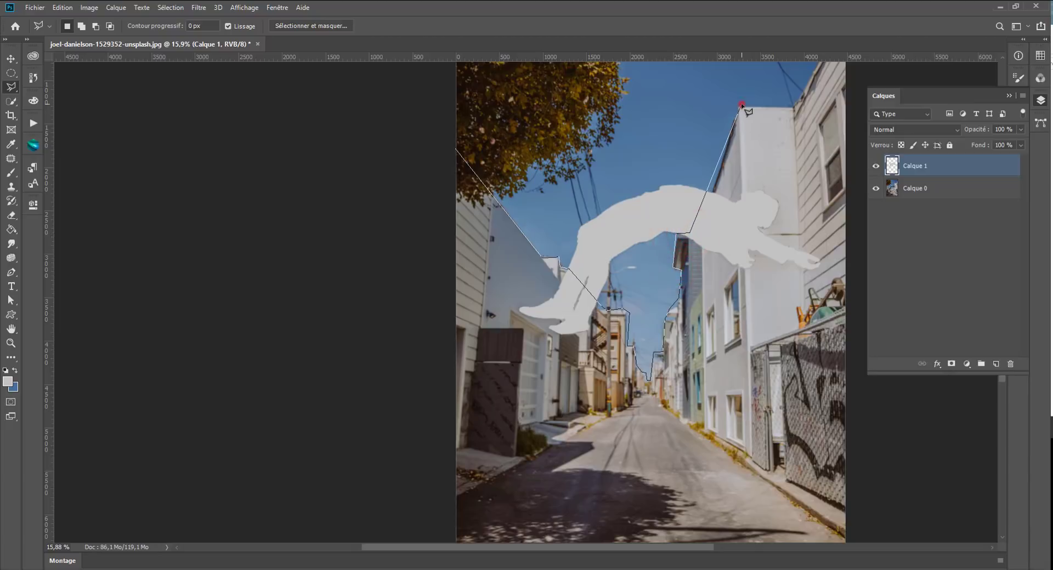
left_click(793, 106)
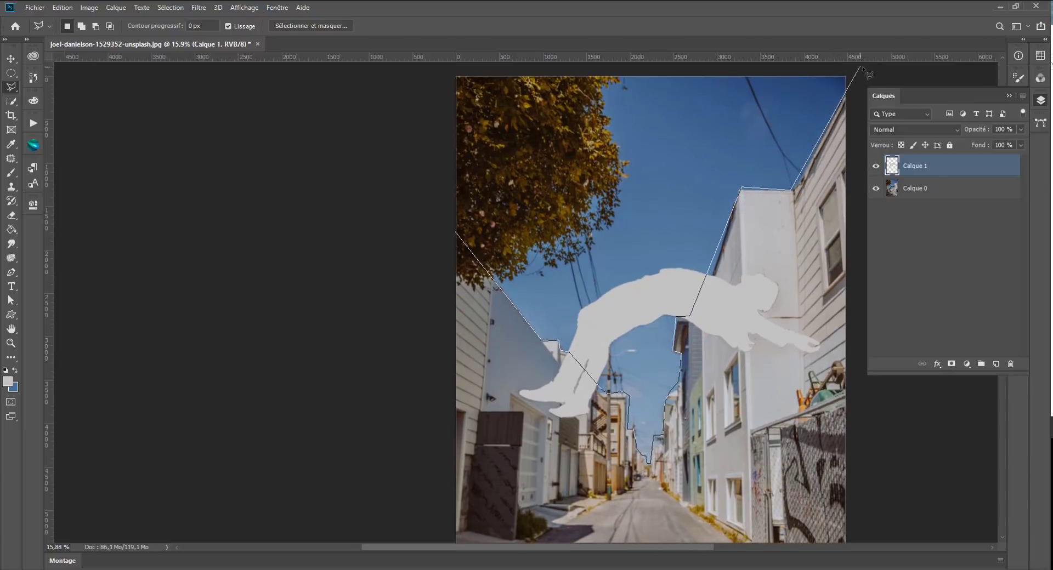
left_click(861, 66)
left_click(913, 543)
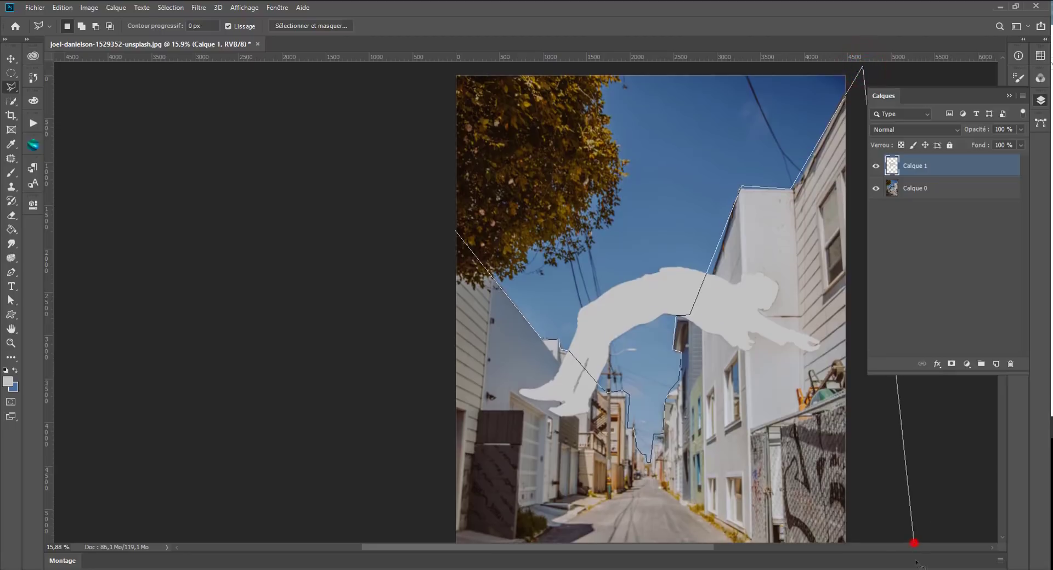
left_click(900, 479)
left_click(352, 414)
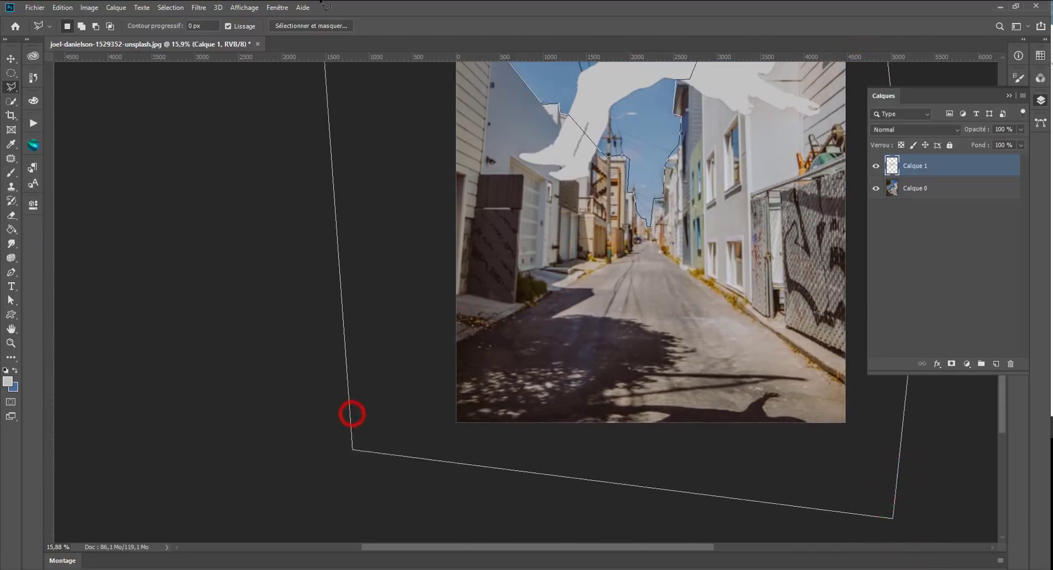
left_click(385, 131)
- Add layer Calque 2 below Calque 1 and set the foreground to a darker grey
left_click(996, 364)
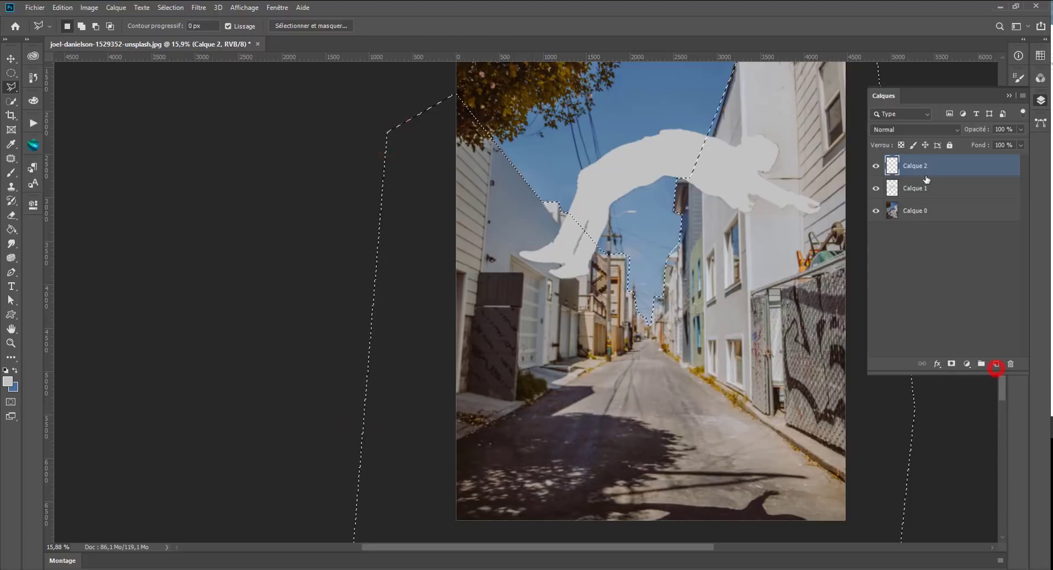
left_click_drag(923, 167, 923, 201)
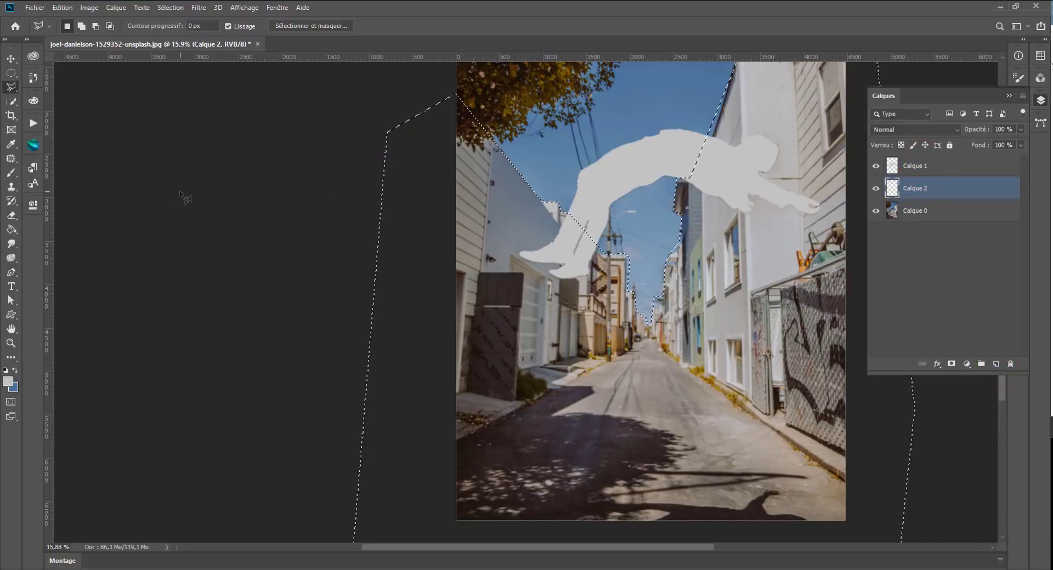
left_click(8, 382)
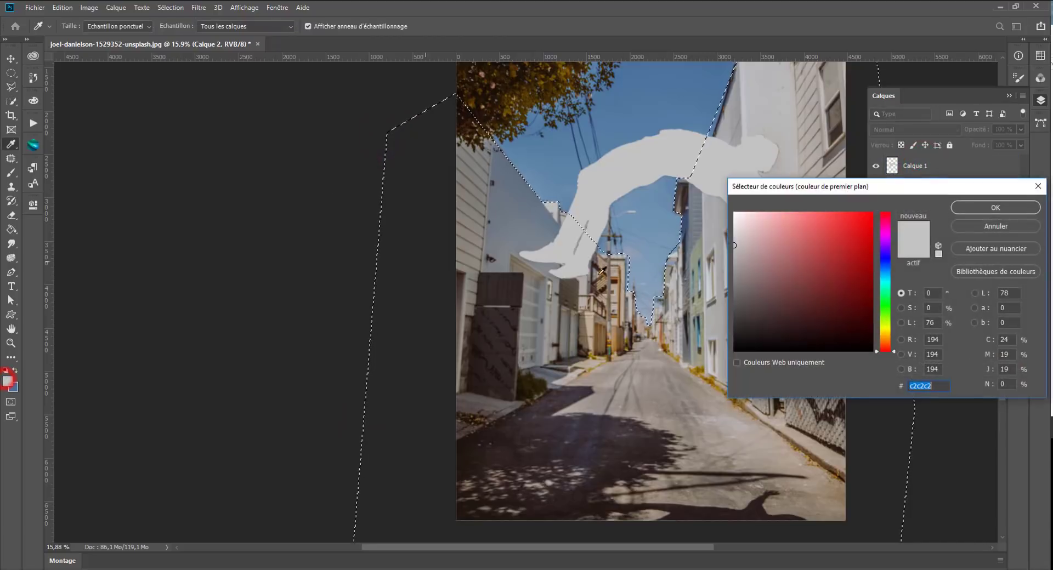
left_click(727, 289)
left_click(996, 208)
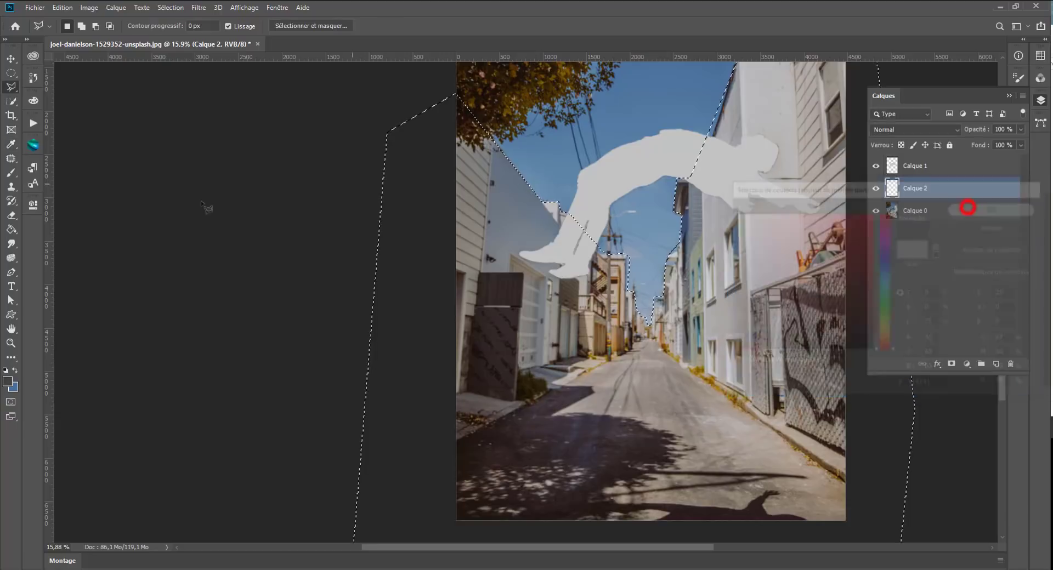
- Fill the buildings and street #787878 grey, deselect, and hide Calque 2
left_click(11, 229)
left_click(577, 321)
key("ctrl+d")
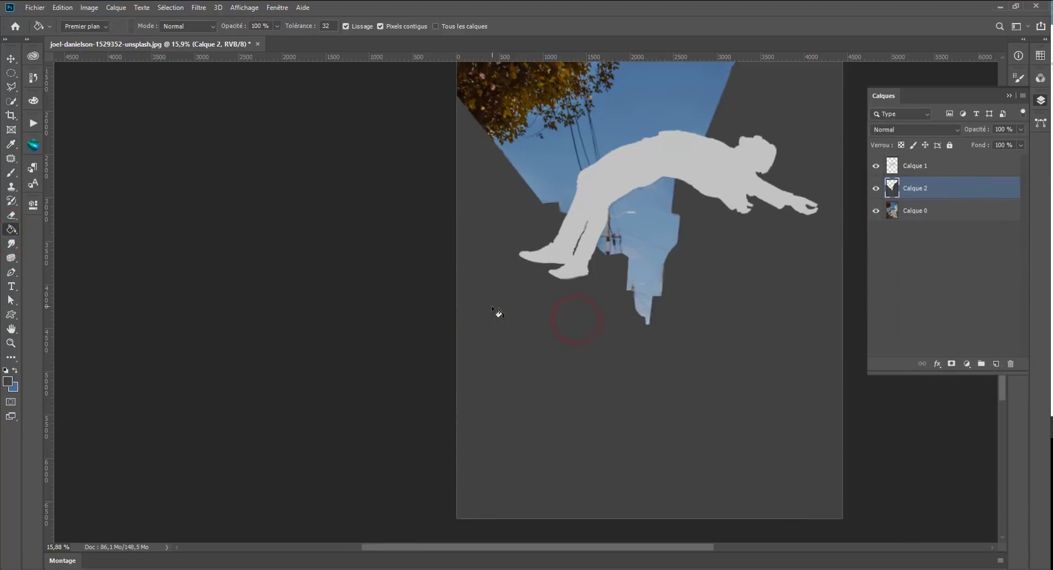
key("ctrl+minus")
key("ctrl+minus")
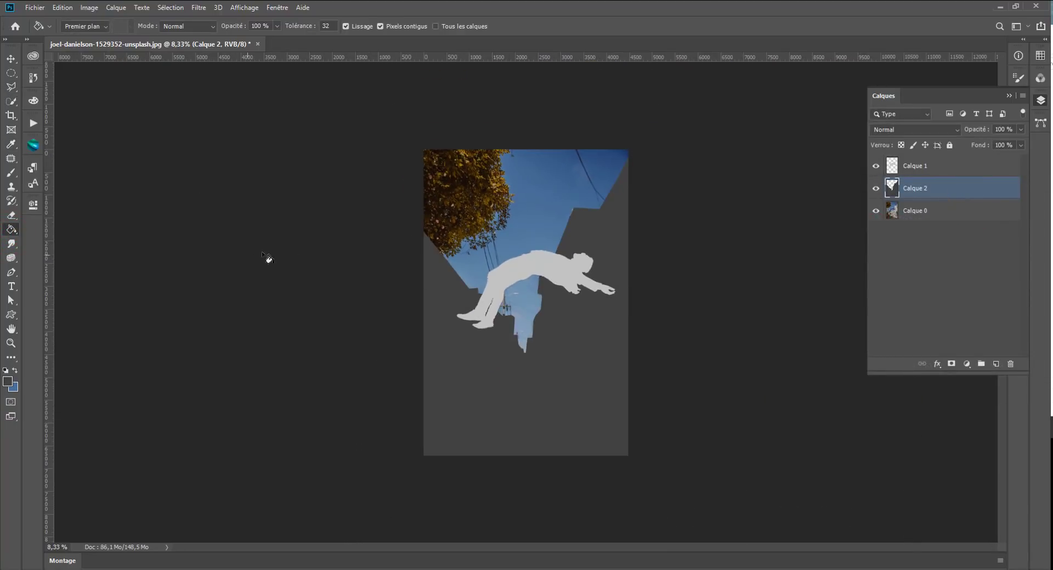
scroll(447, 268, "up", 1)
left_click(11, 101)
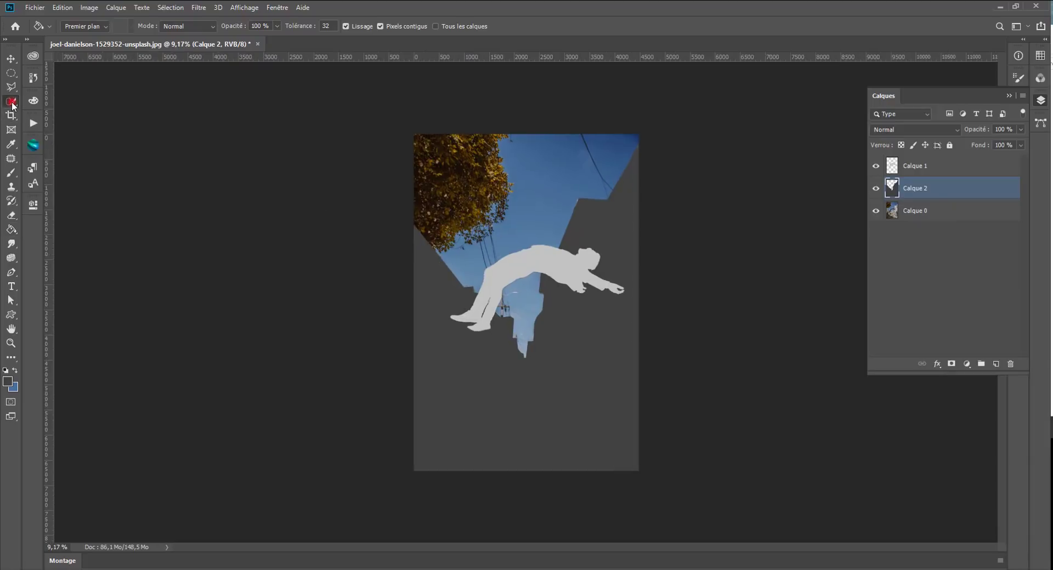
left_click(876, 188)
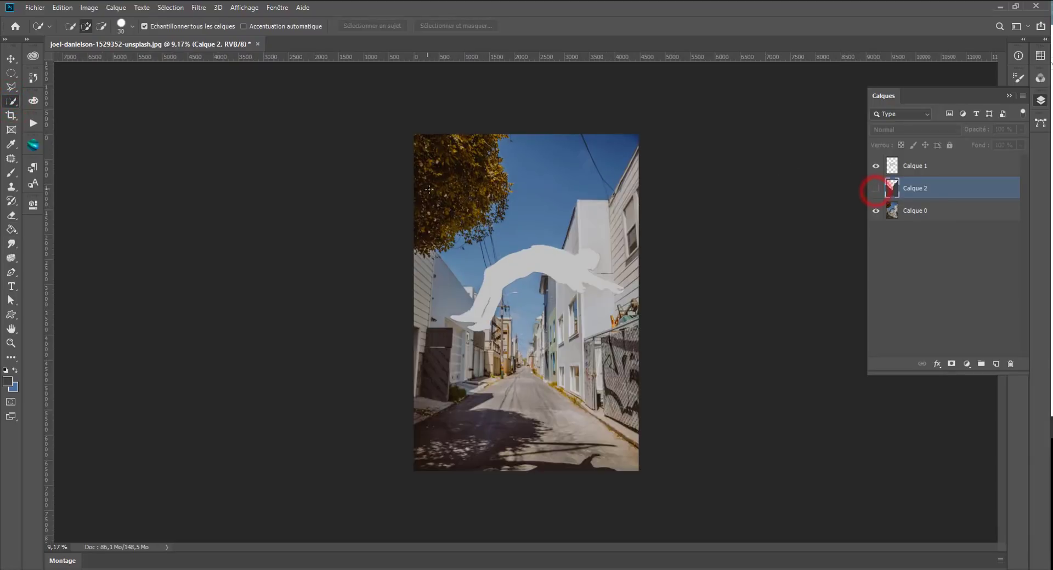
- Paint a Quick Selection over the top-left tree's foliage and view it as a quick mask
left_click(128, 26)
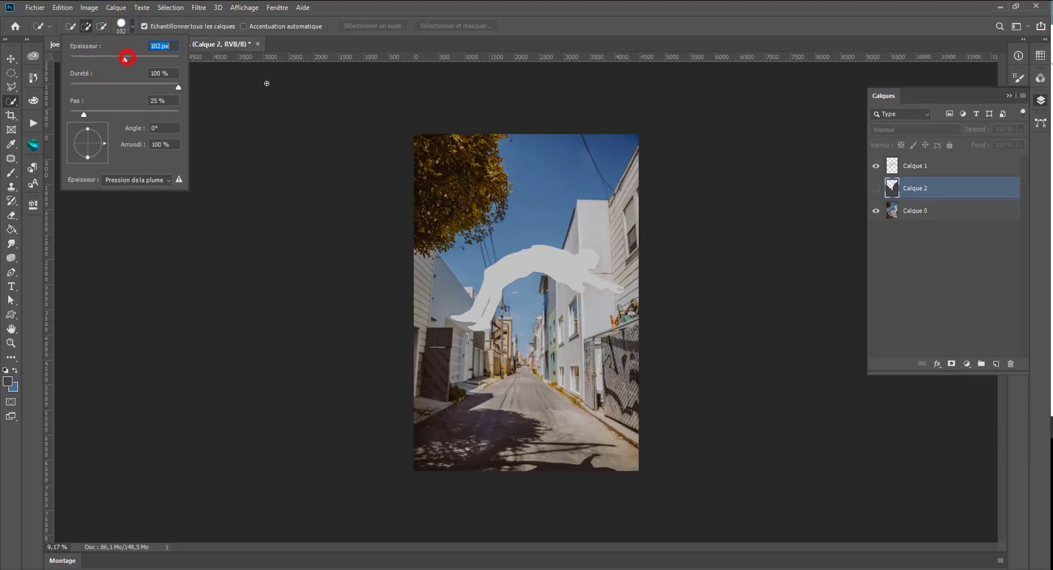
left_click_drag(493, 134, 487, 177)
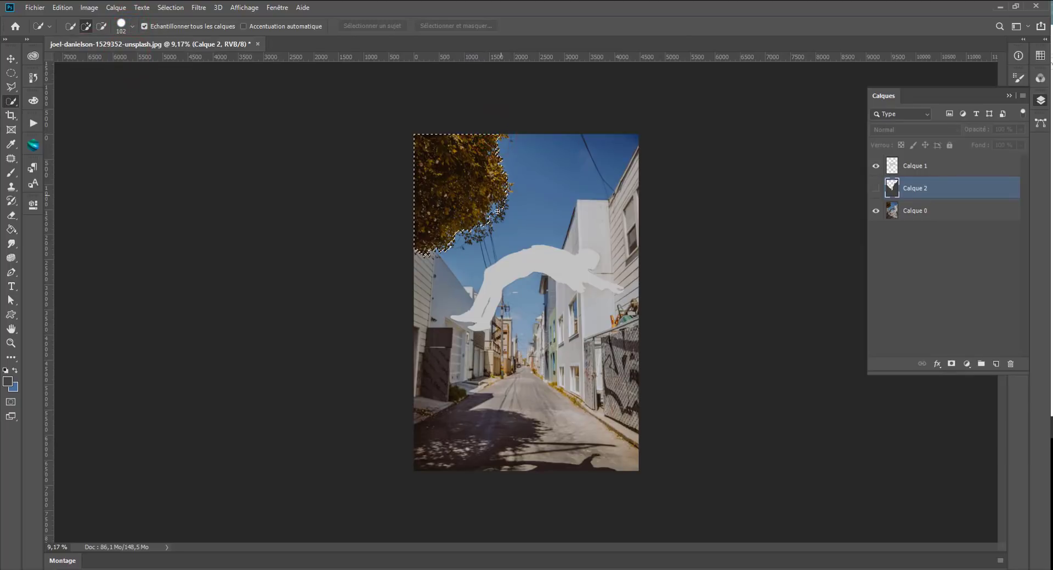
mouse_move(496, 212)
left_mouse_down()
mouse_move(468, 243)
mouse_move(480, 245)
left_mouse_up()
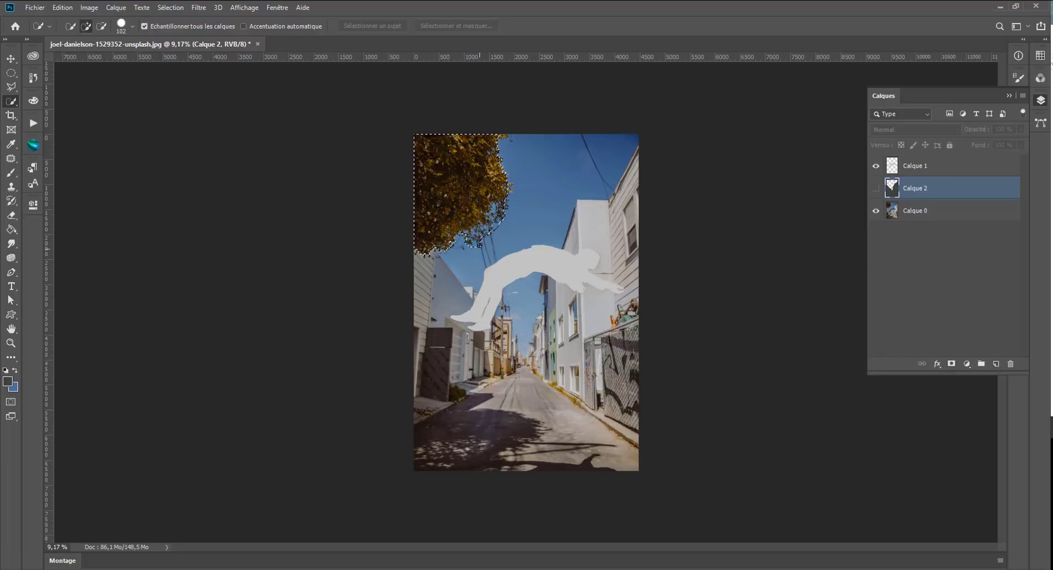
left_click_drag(500, 132, 505, 136)
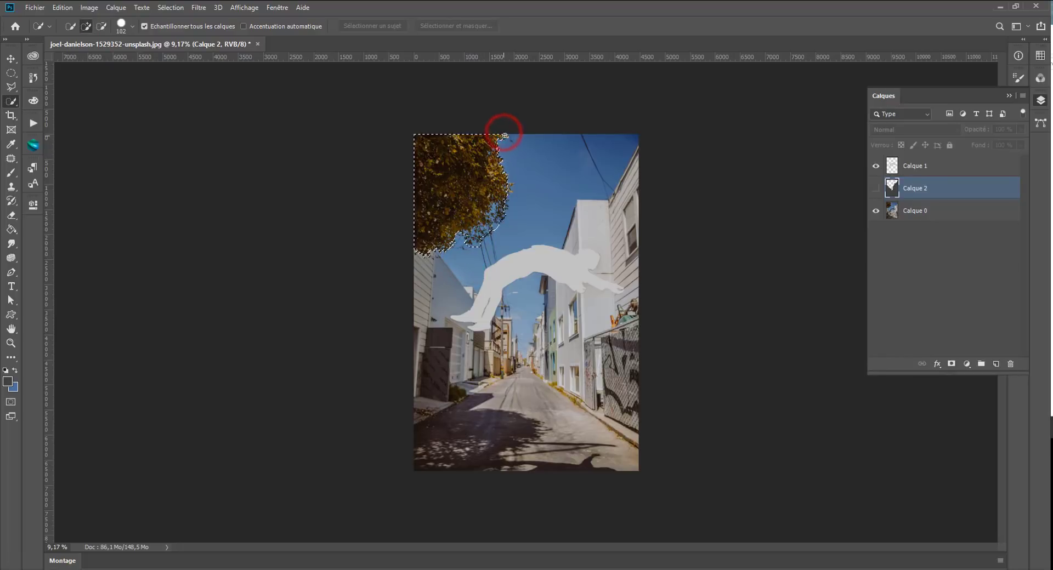
left_click_drag(510, 181, 505, 207)
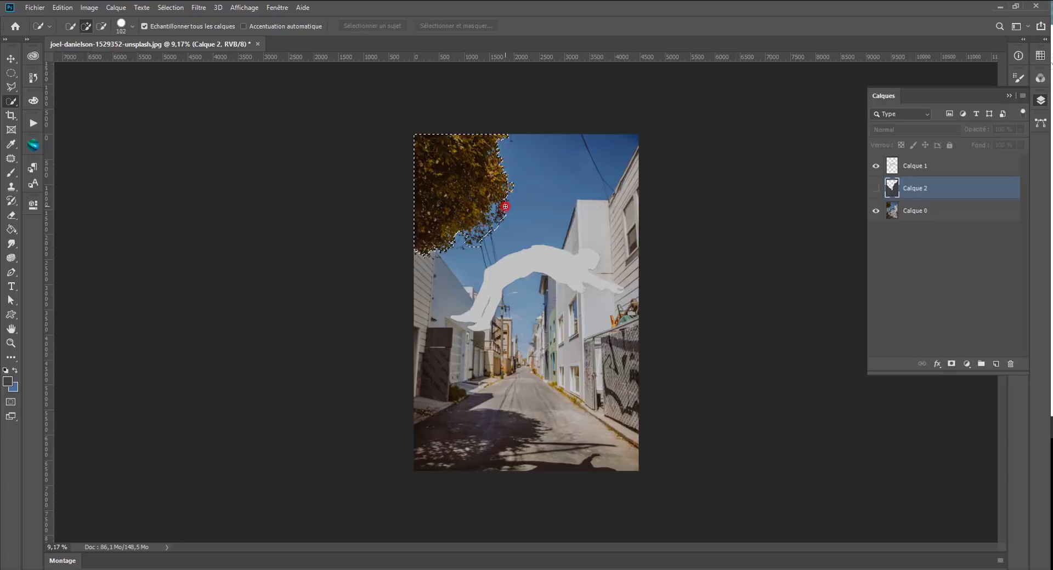
scroll(505, 208, "up", 2)
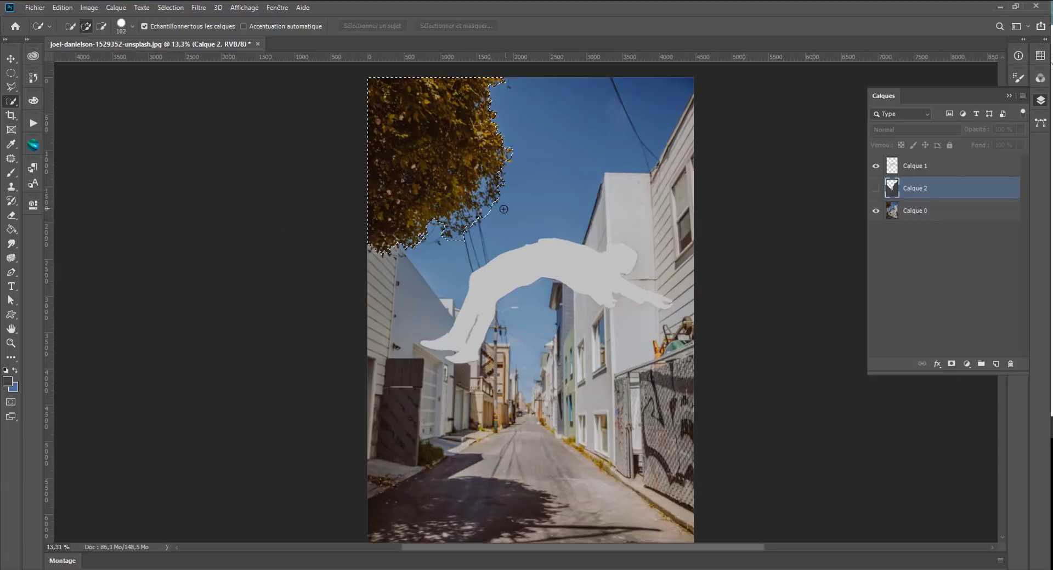
scroll(504, 209, "up", 1)
left_click(11, 402)
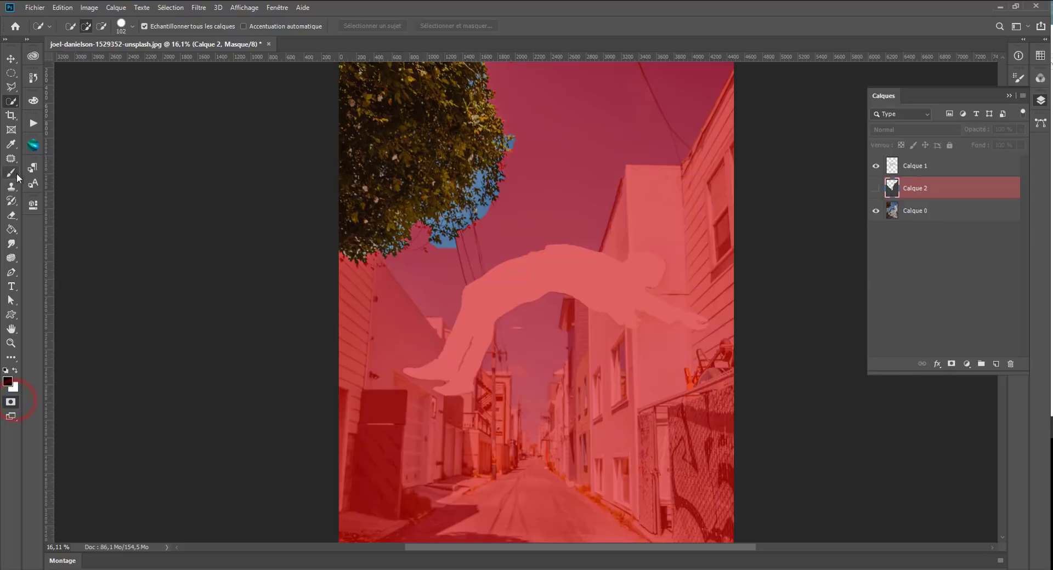
- Exit Quick Mask with Q so the top-left tree becomes an active selection again
left_click(16, 173)
right_click(587, 174)
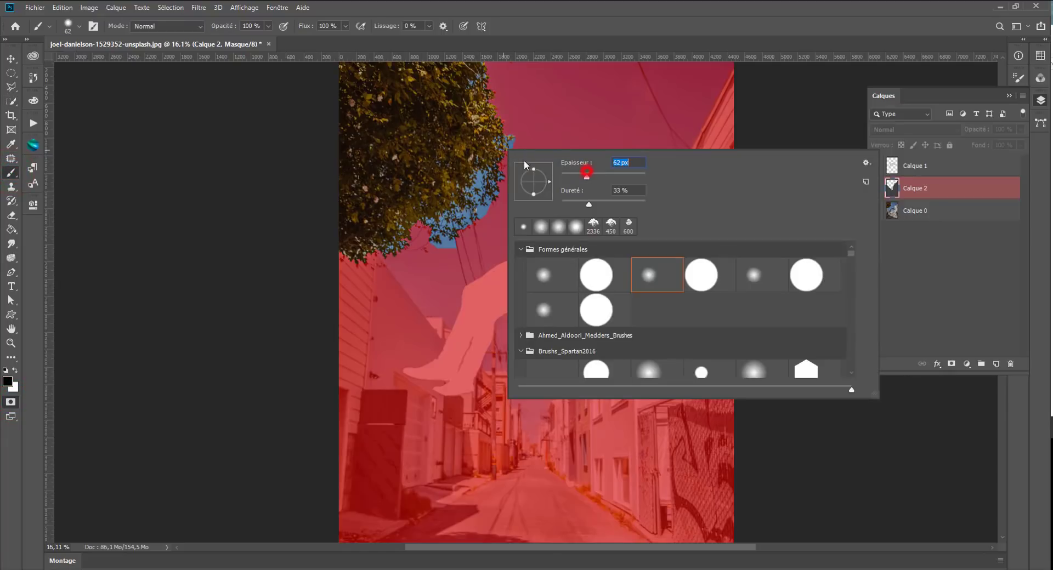
left_click(505, 161)
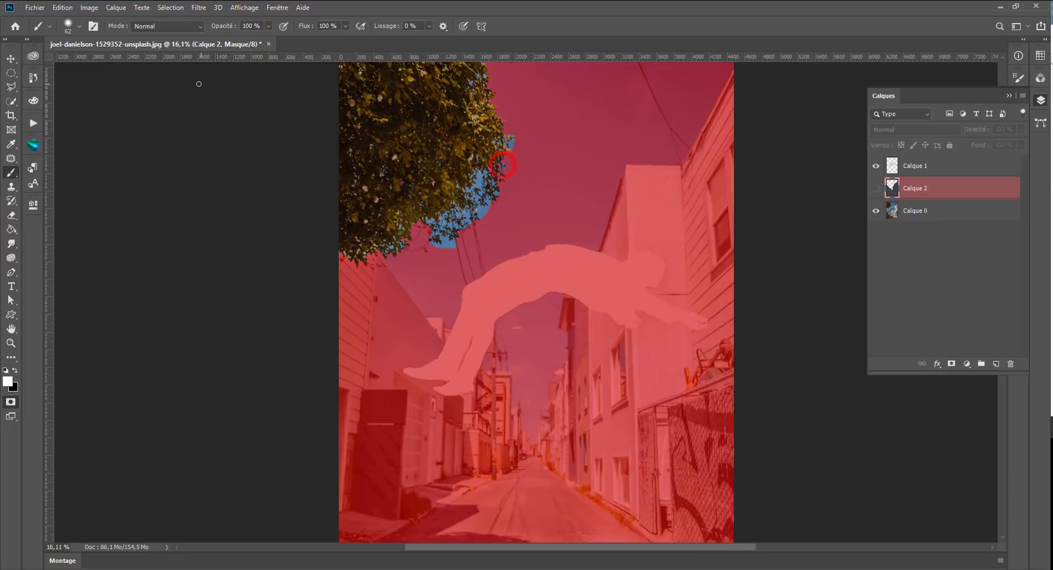
left_click(11, 404)
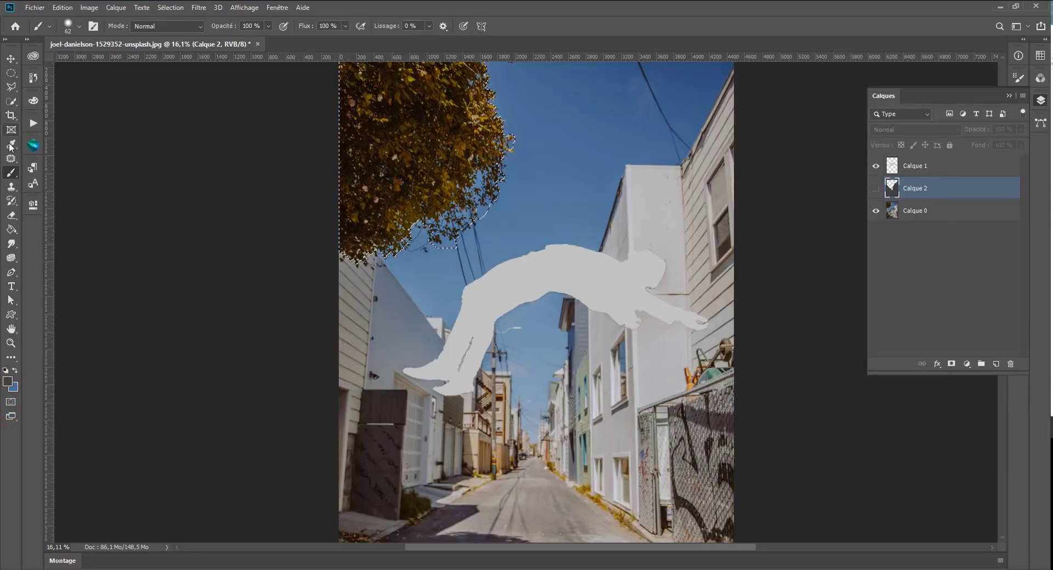
left_click(11, 101)
- On Calque 0, brush the tree's leafy edges in Select and Mask at 53% overlay opacity and apply
left_click(892, 166)
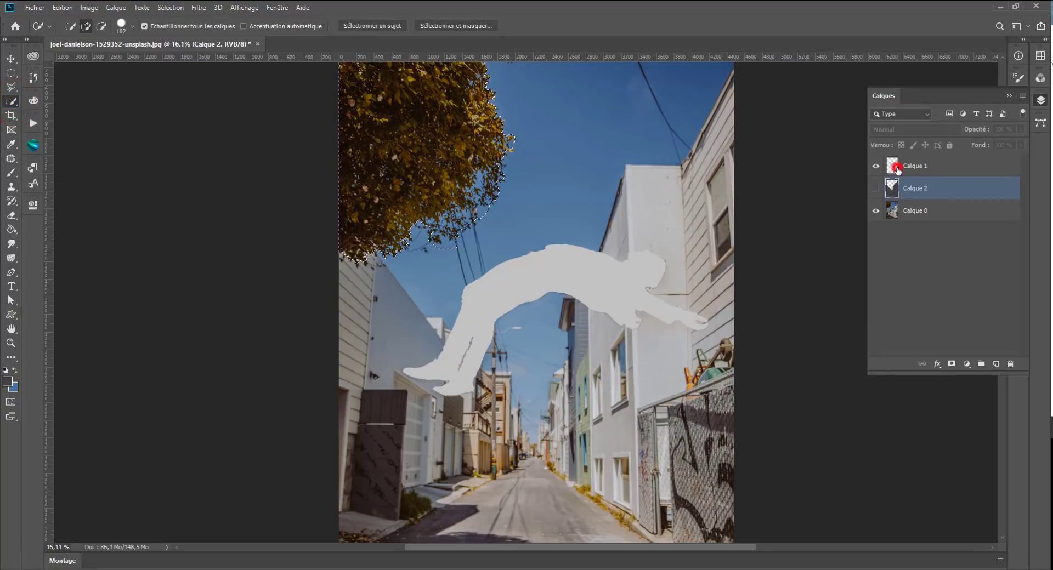
left_click(892, 211)
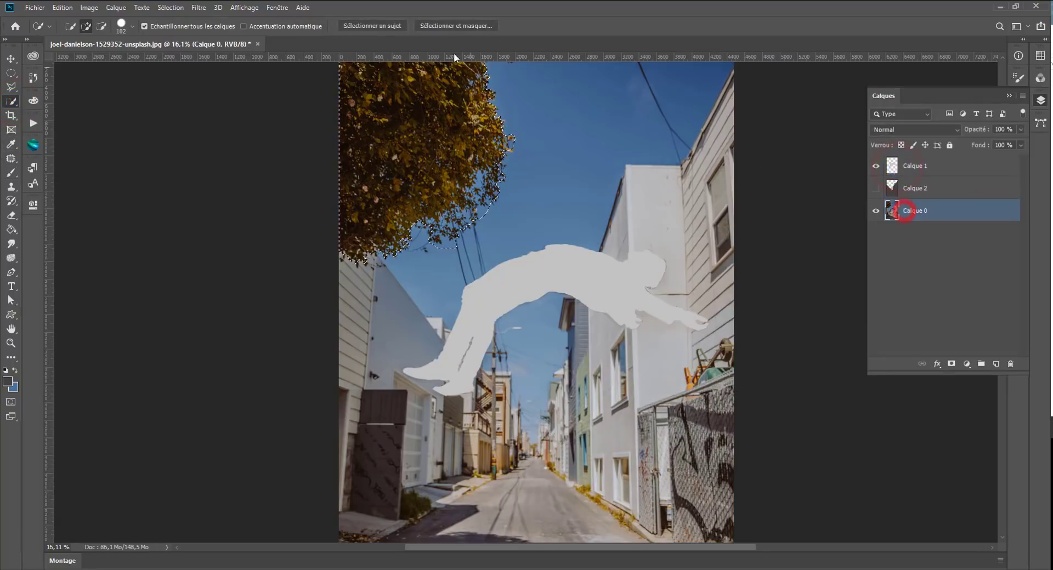
left_click(463, 26)
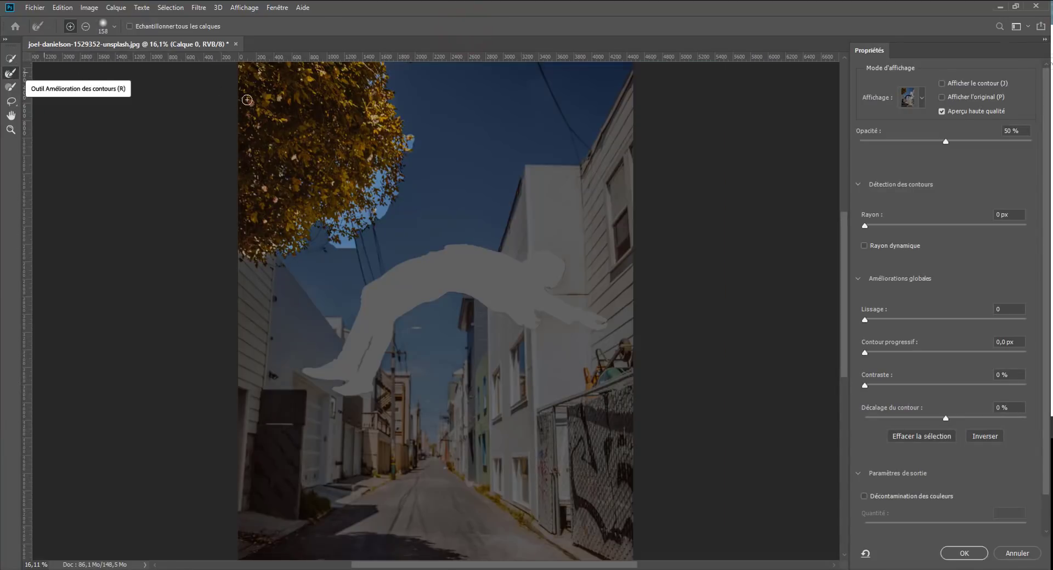
left_click_drag(408, 143, 335, 244)
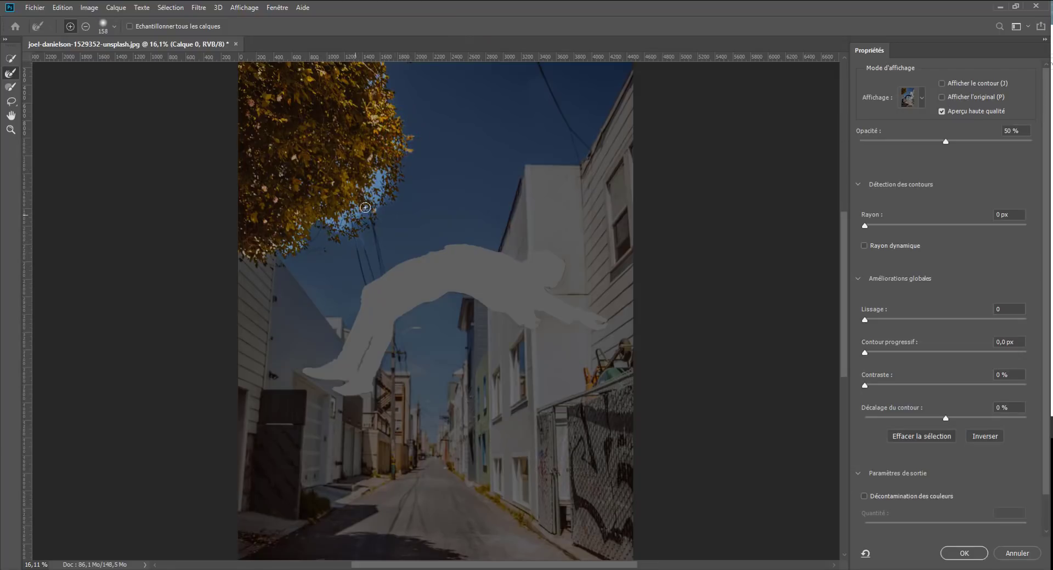
left_click_drag(365, 207, 289, 243)
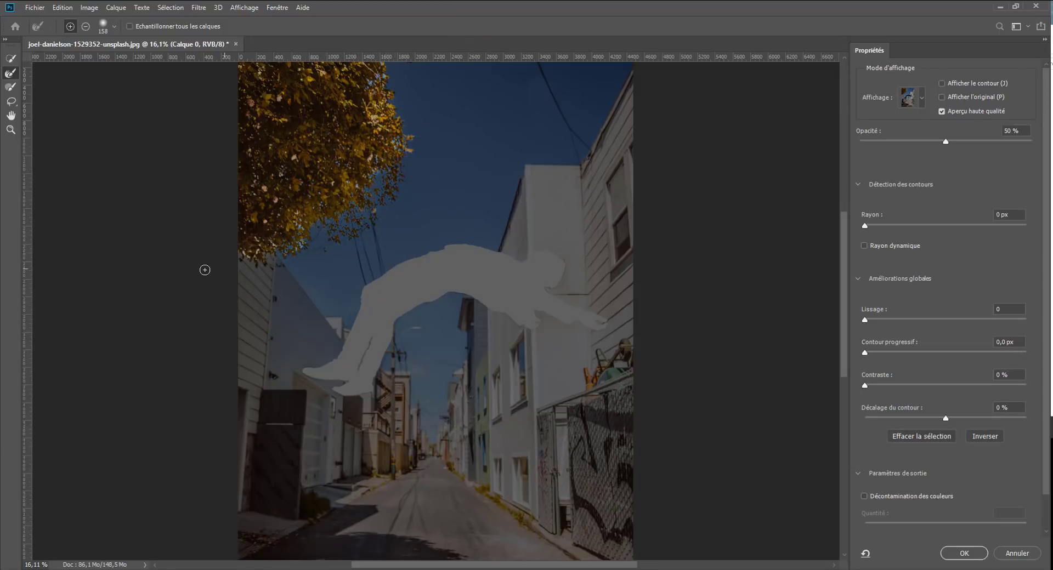
key("ctrl+minus")
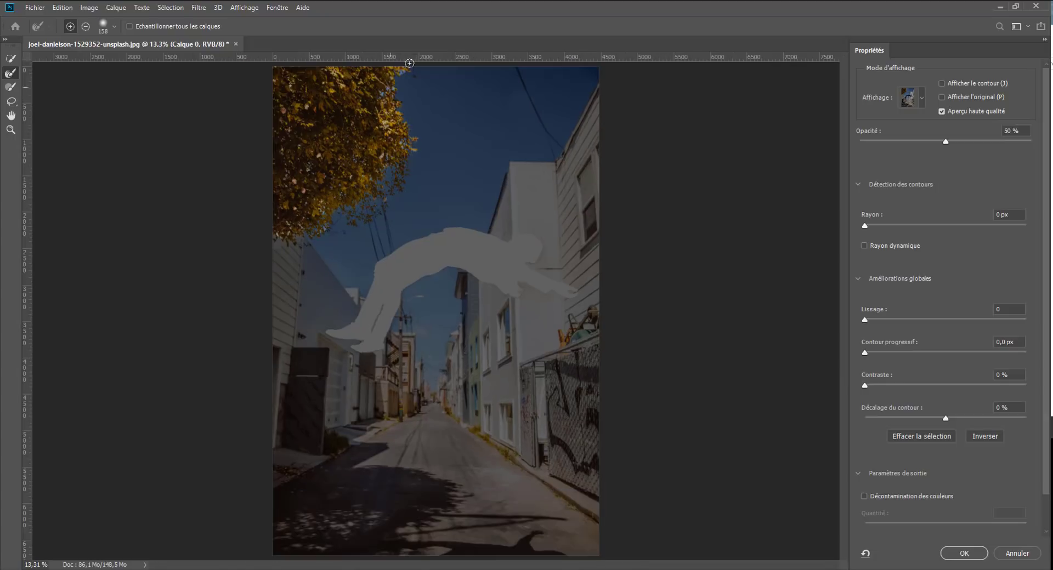
left_click_drag(990, 141, 1032, 141)
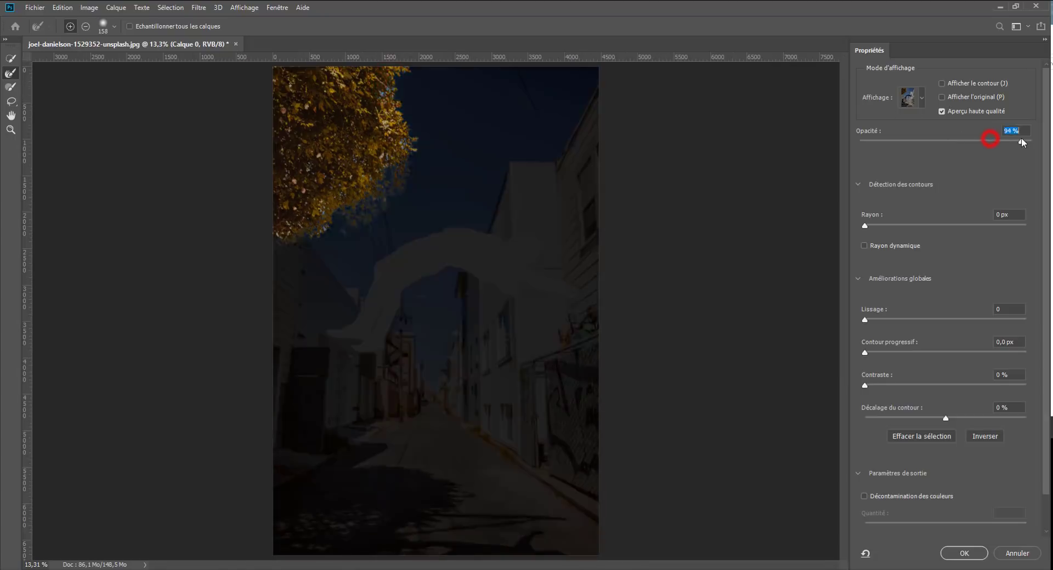
left_click(951, 142)
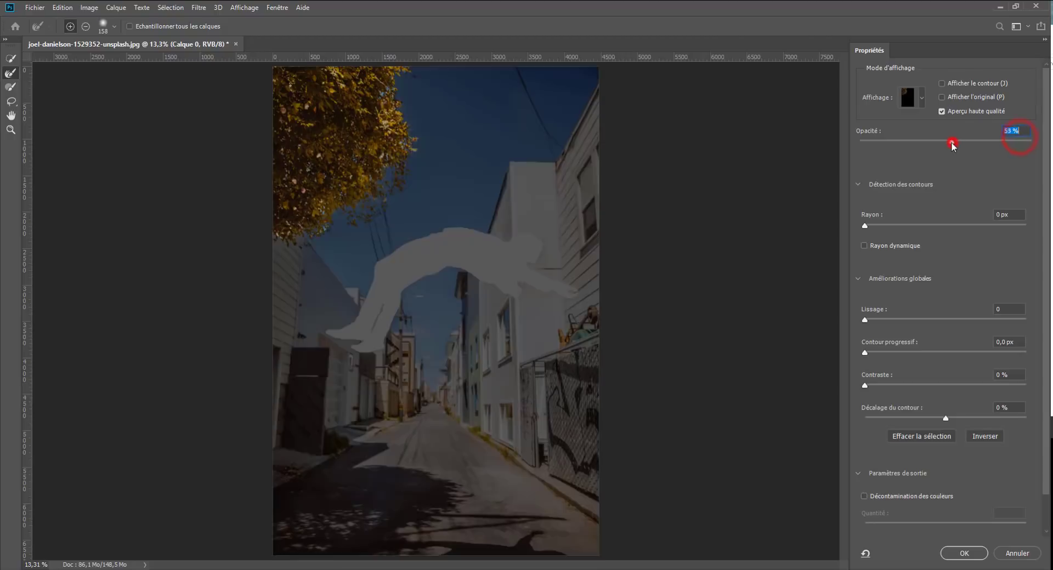
left_click(968, 555)
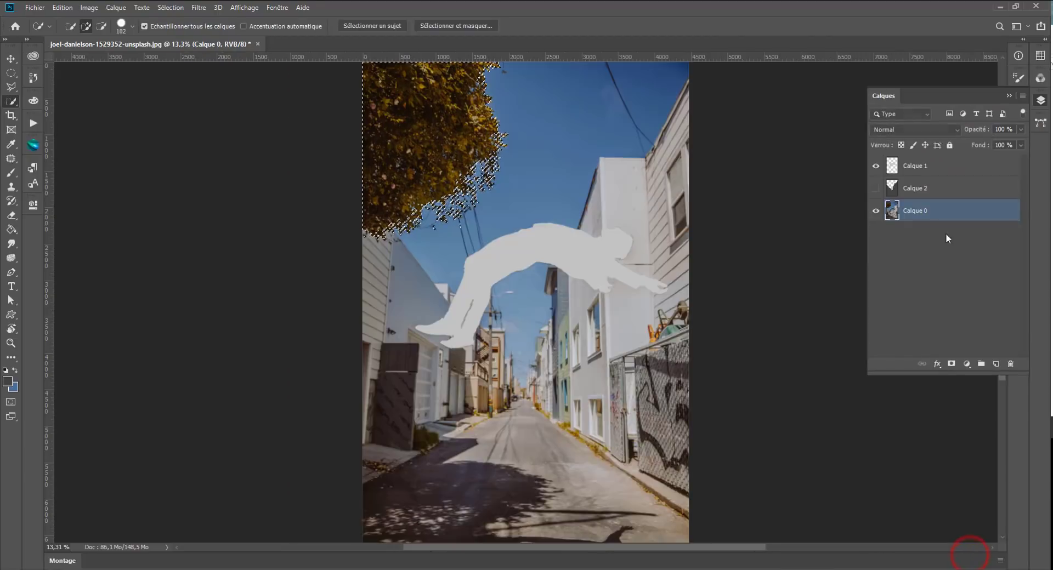
- Add a new layer Calque 3 at the top and set the foreground to grey #867b7b
left_click(996, 364)
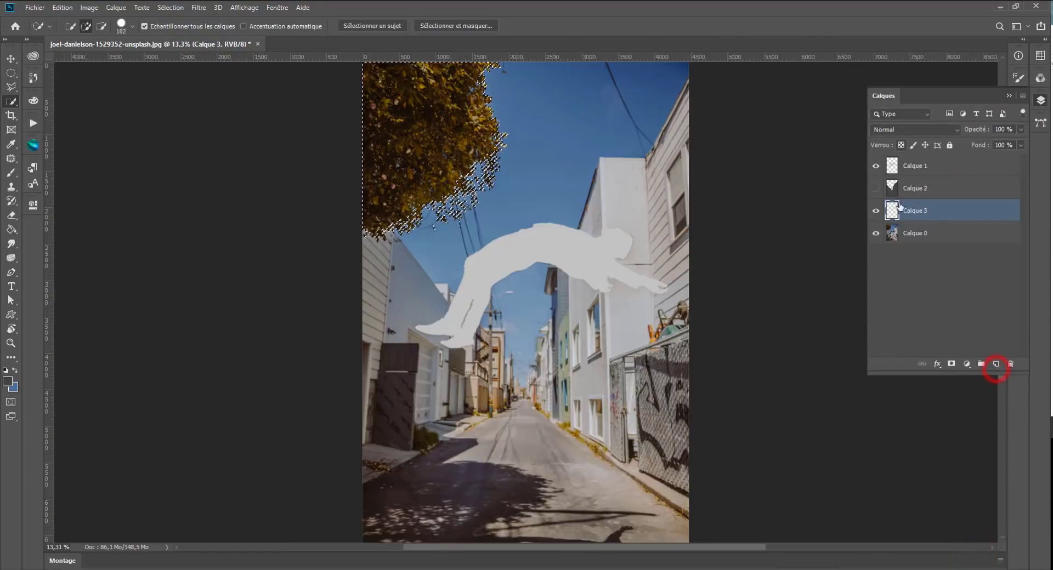
left_click_drag(892, 210, 892, 165)
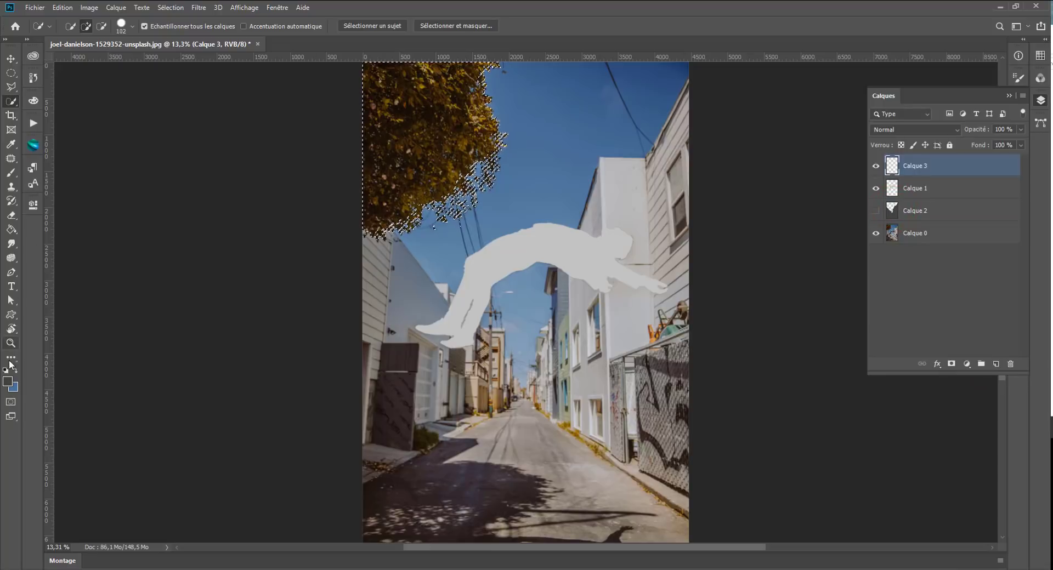
key("i")
left_click(8, 382)
left_click_drag(742, 295, 743, 283)
left_click(997, 209)
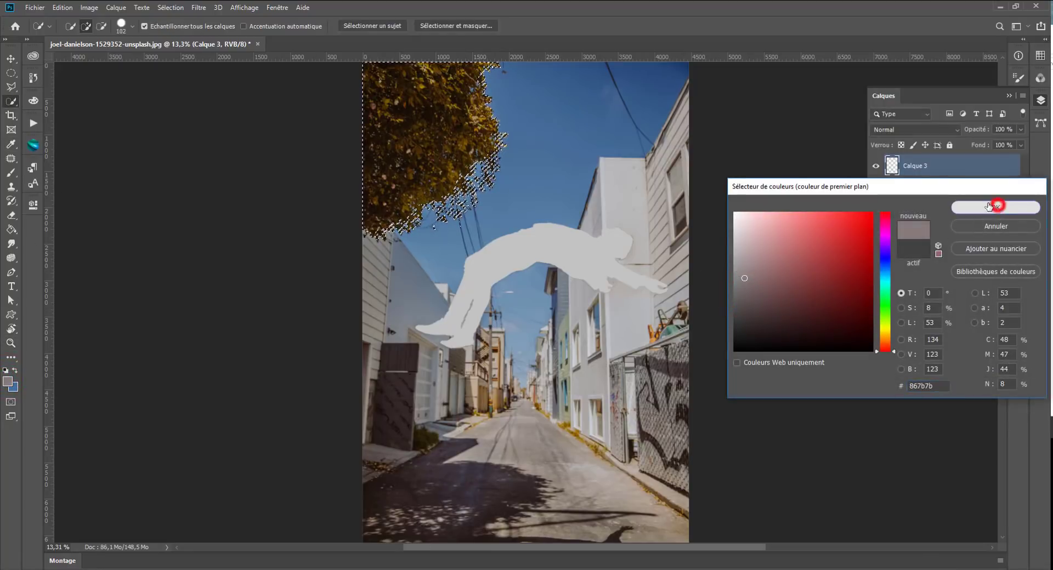
left_click(10, 383)
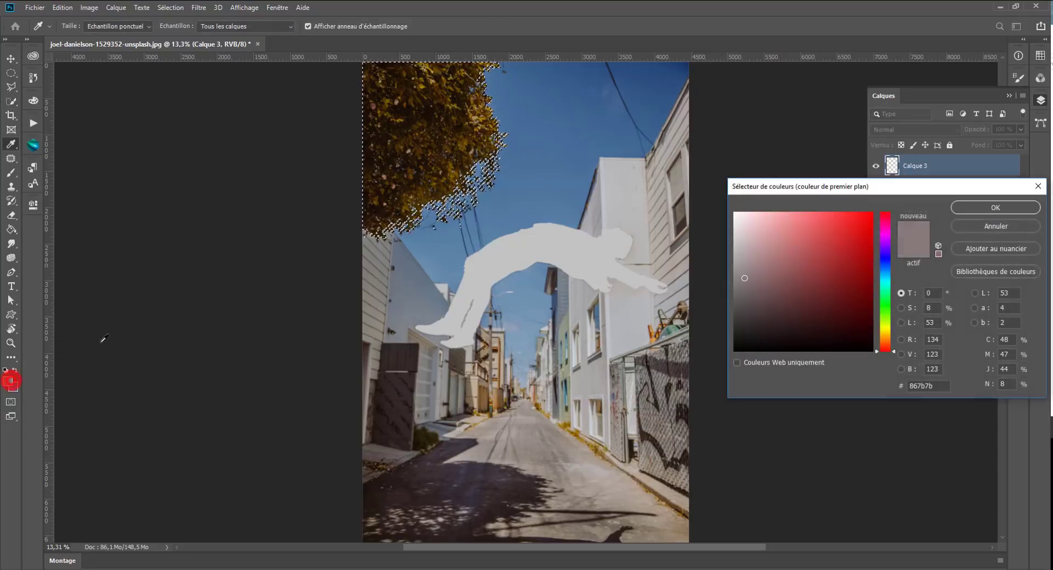
left_click(996, 207)
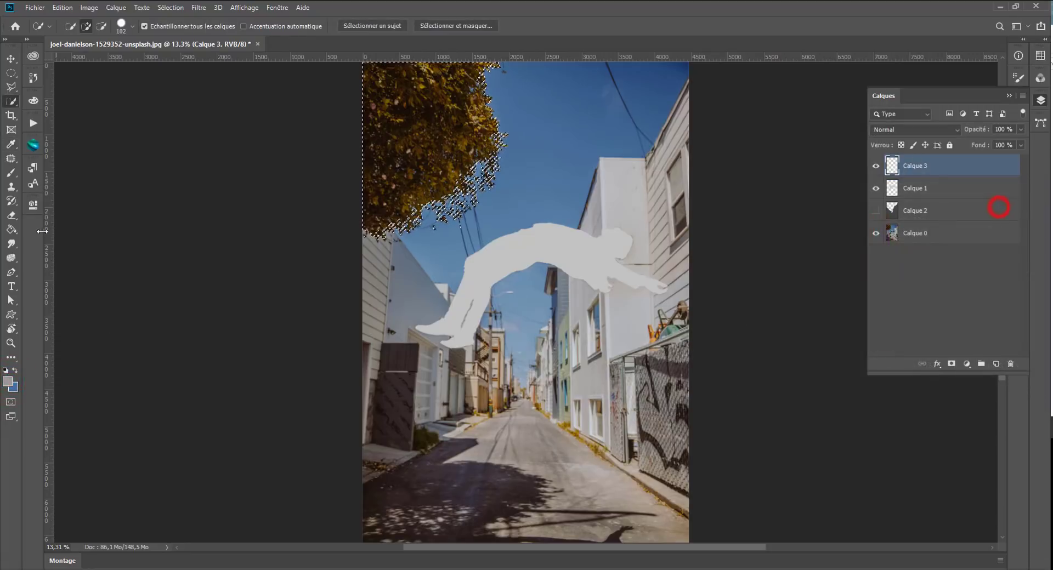
- Paint Bucket fill the tree selection with the grey on Calque 3
left_click(11, 229)
left_click(428, 101)
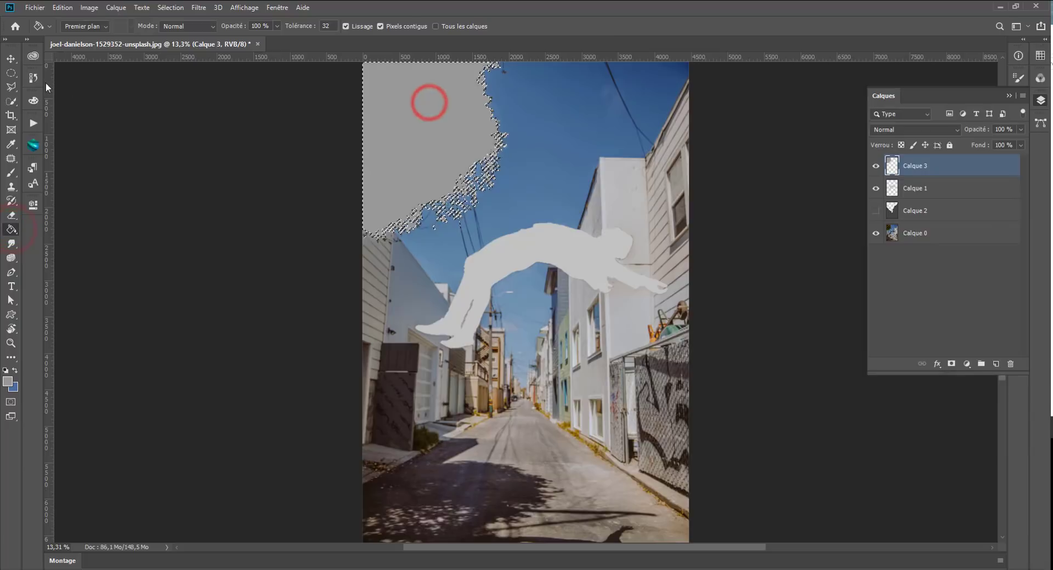
left_click(11, 73)
- Show Calque 2, deselect, and add a new layer Calque 4 above Calque 0
left_click(876, 211)
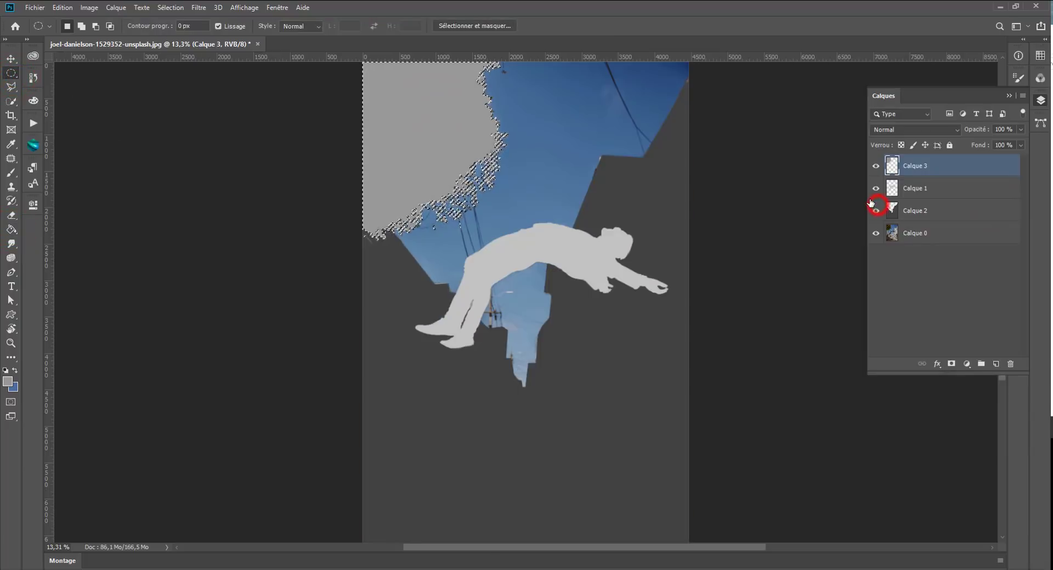
left_click(272, 141)
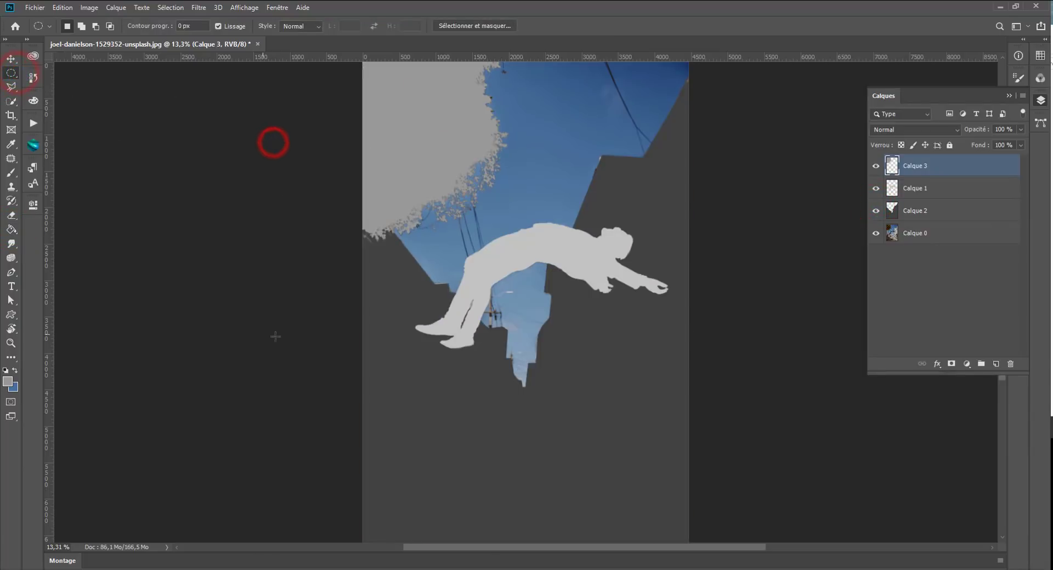
left_click(917, 241)
left_click(996, 364)
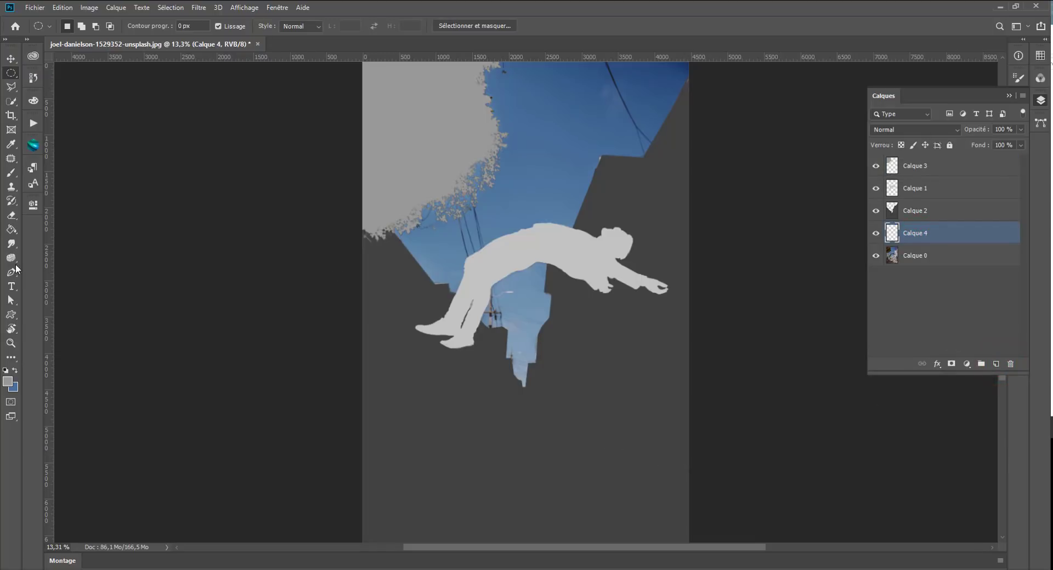
- Paint Bucket fill the area behind the jumping figure with mid grey #949494
left_click(11, 230)
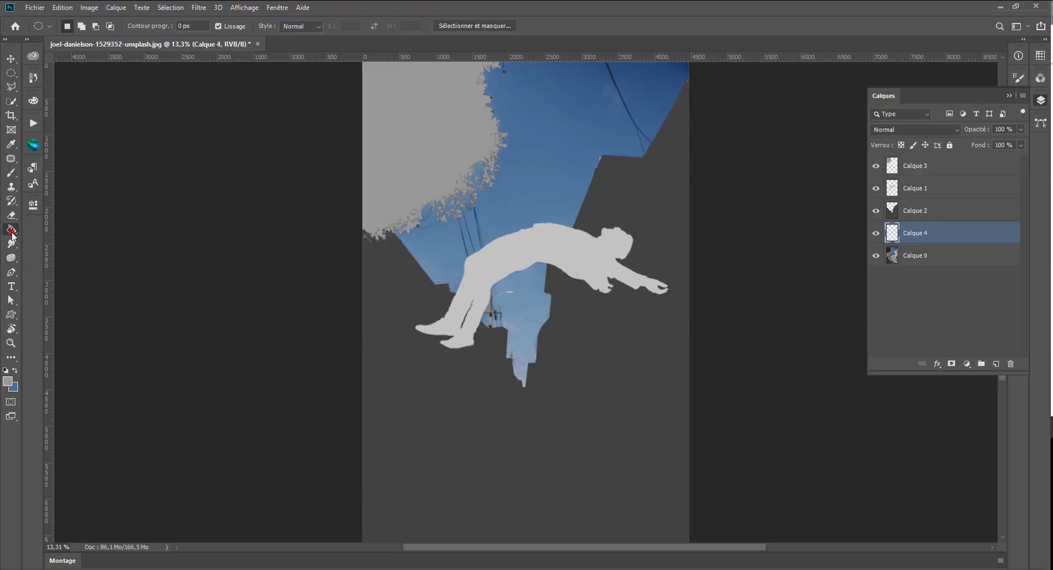
left_click(9, 379)
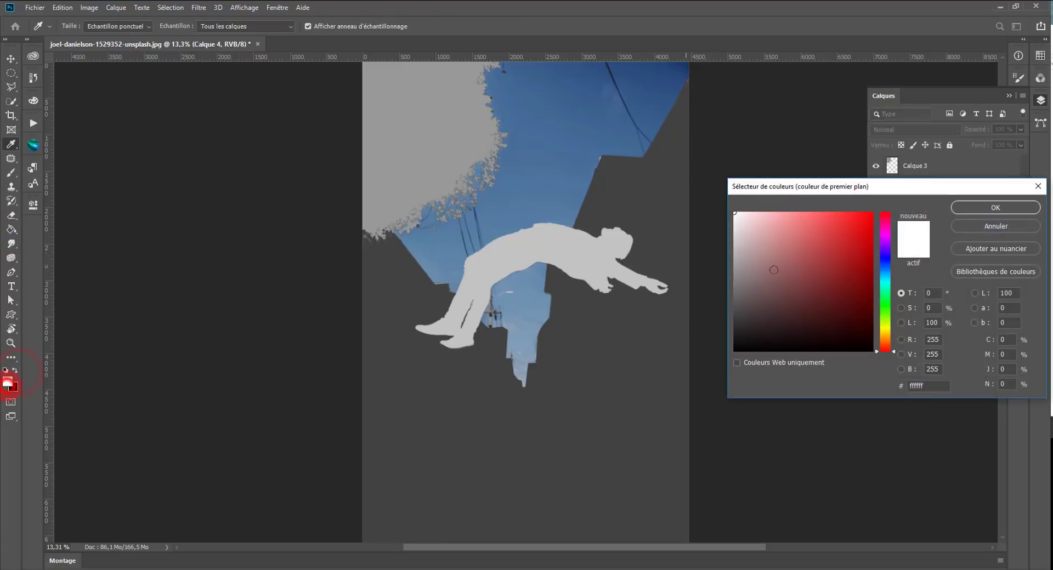
left_click_drag(749, 277, 721, 243)
left_click(987, 207)
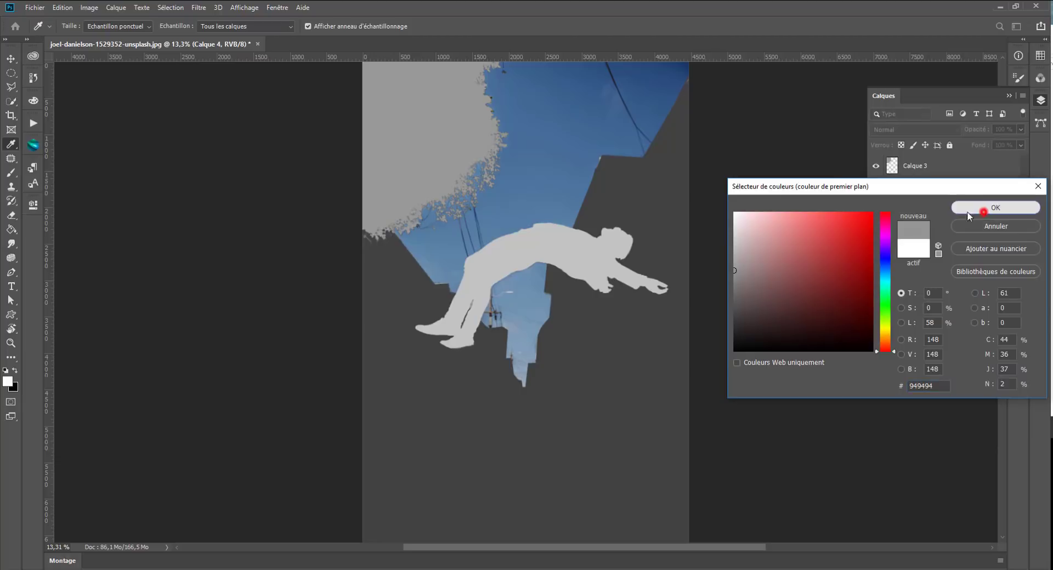
left_click(548, 163)
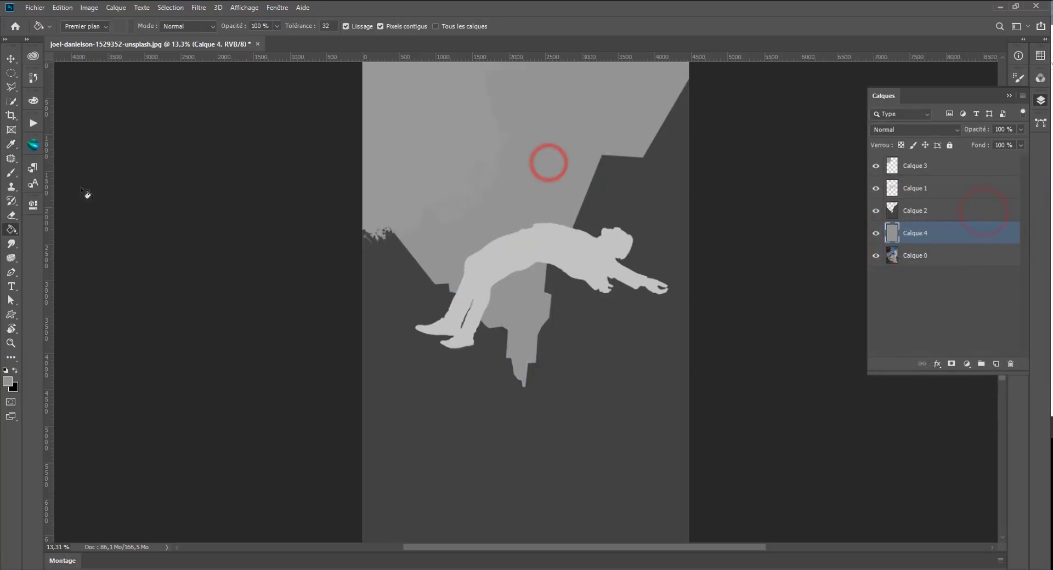
- Fill the sky behind the buildings with darker grey #5b5b5b
left_click(7, 382)
left_click(732, 271)
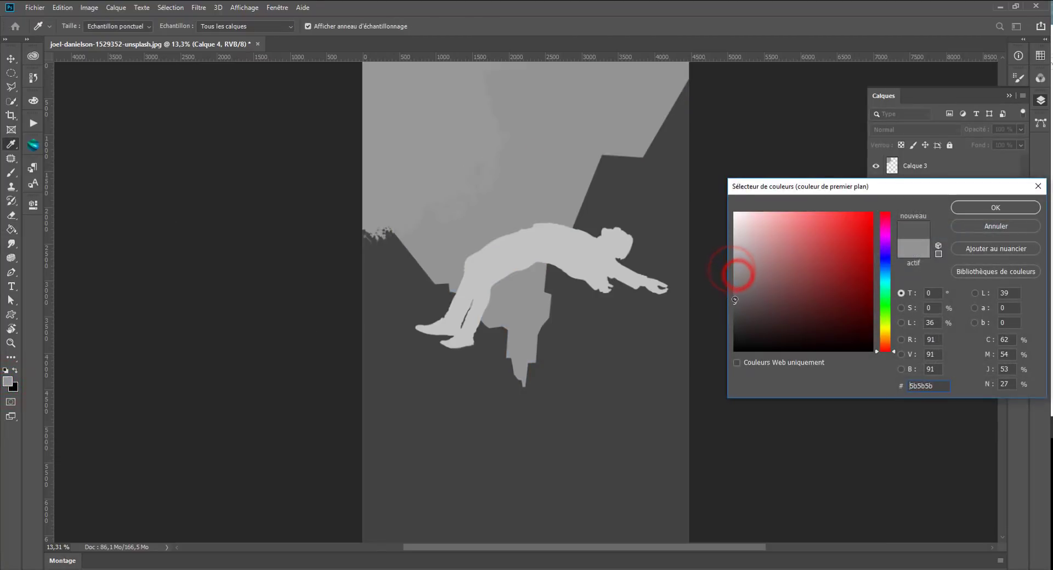
left_click(974, 207)
left_click(570, 152)
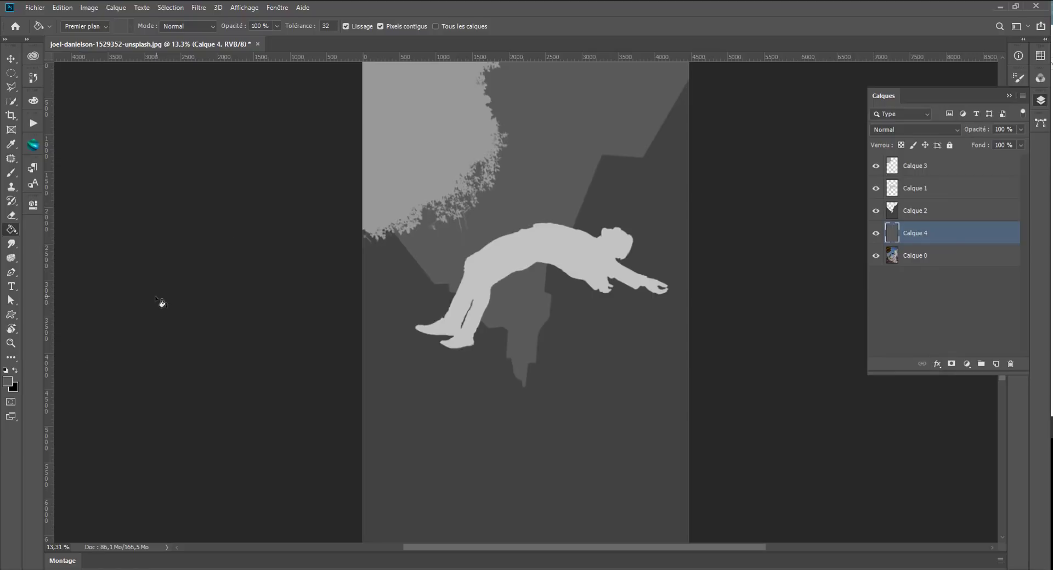
- Add Levels adjustment Niveaux 1 clipped to Calque 4 with white input set to 222
left_click(966, 367)
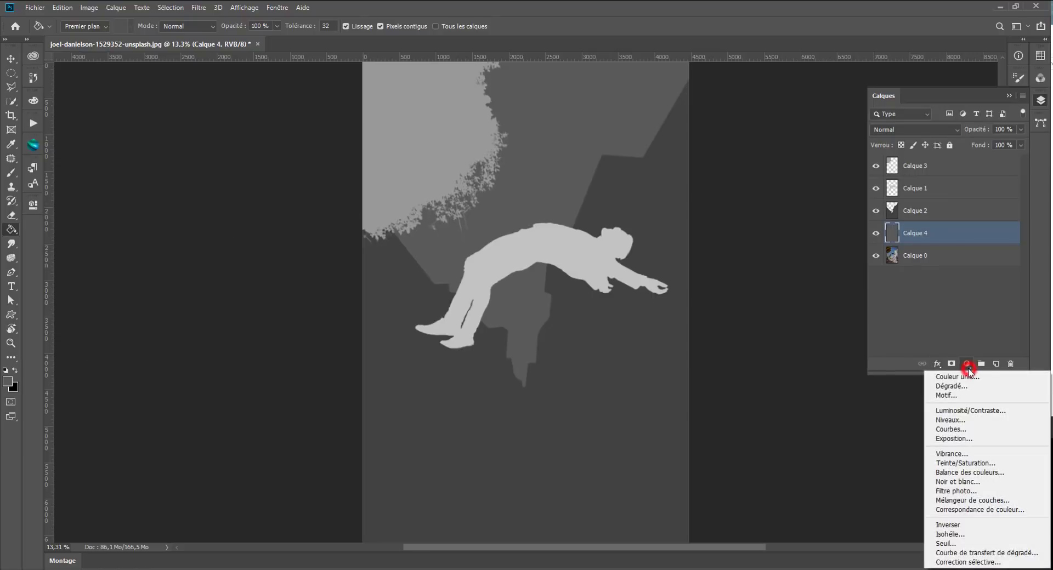
left_click(960, 417)
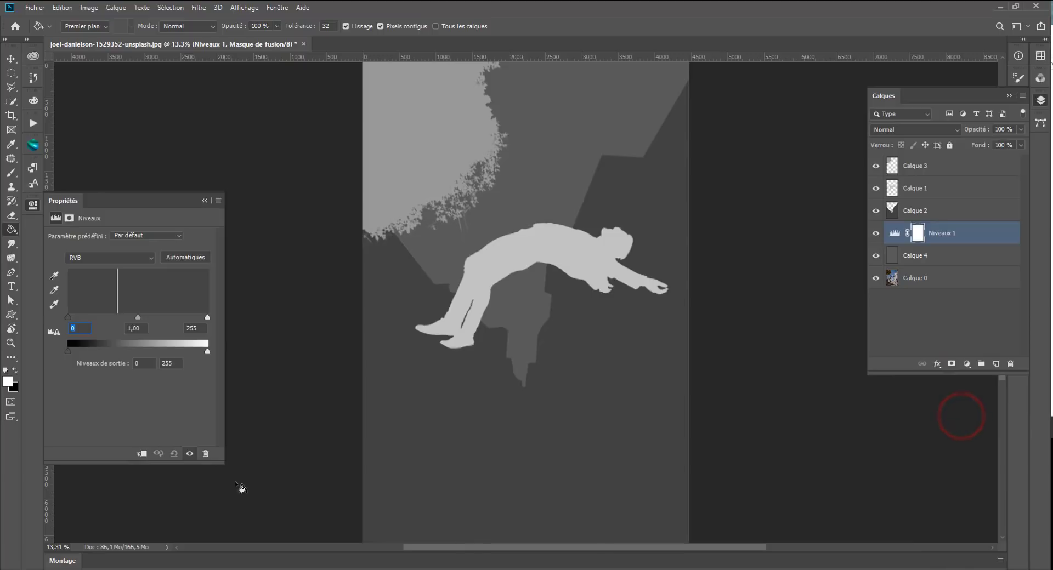
left_click(140, 454)
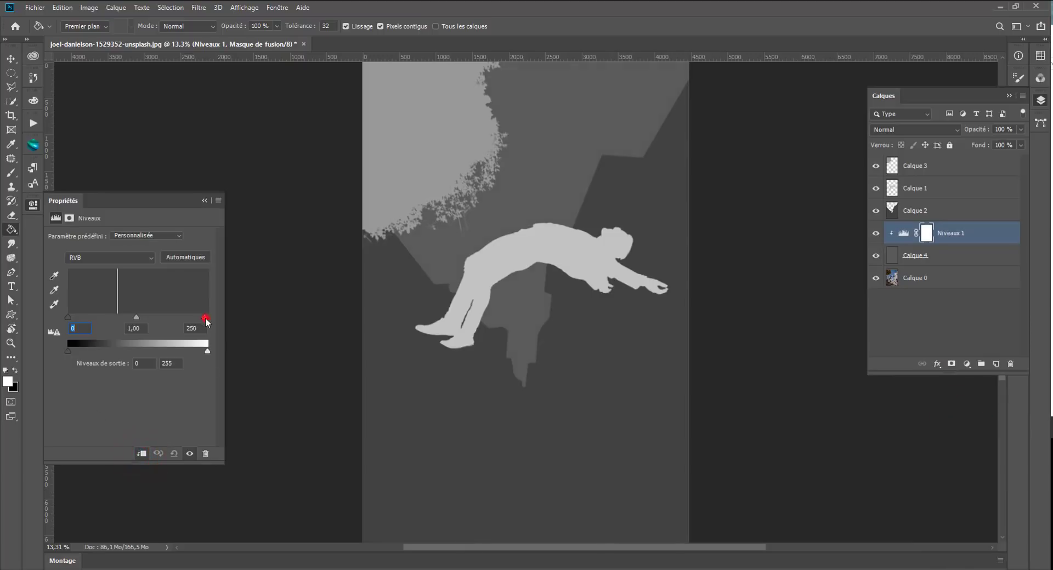
left_click_drag(207, 318, 190, 317)
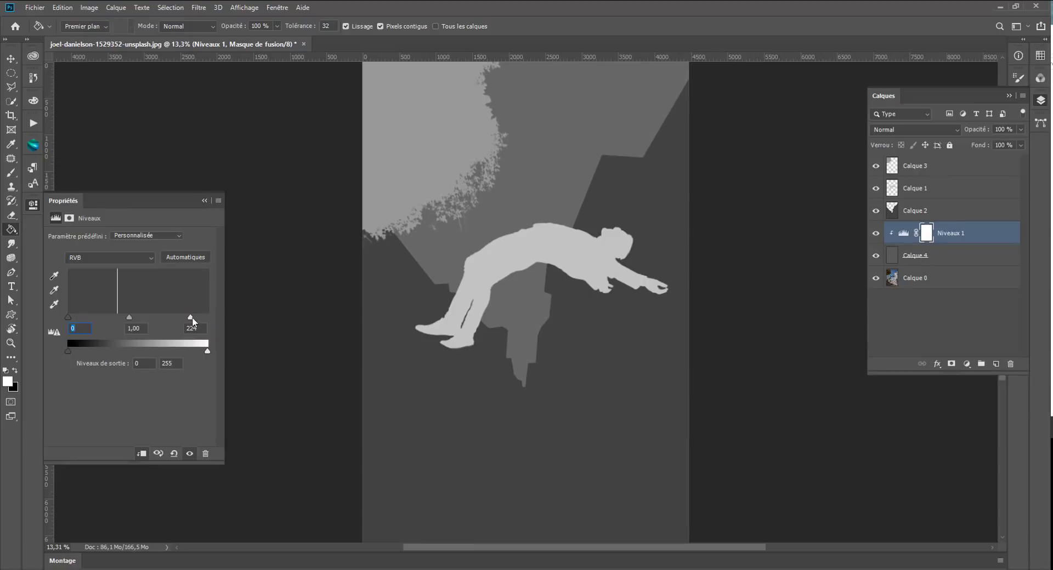
mouse_move(192, 321)
left_mouse_down()
mouse_move(199, 315)
mouse_move(129, 317)
left_mouse_up()
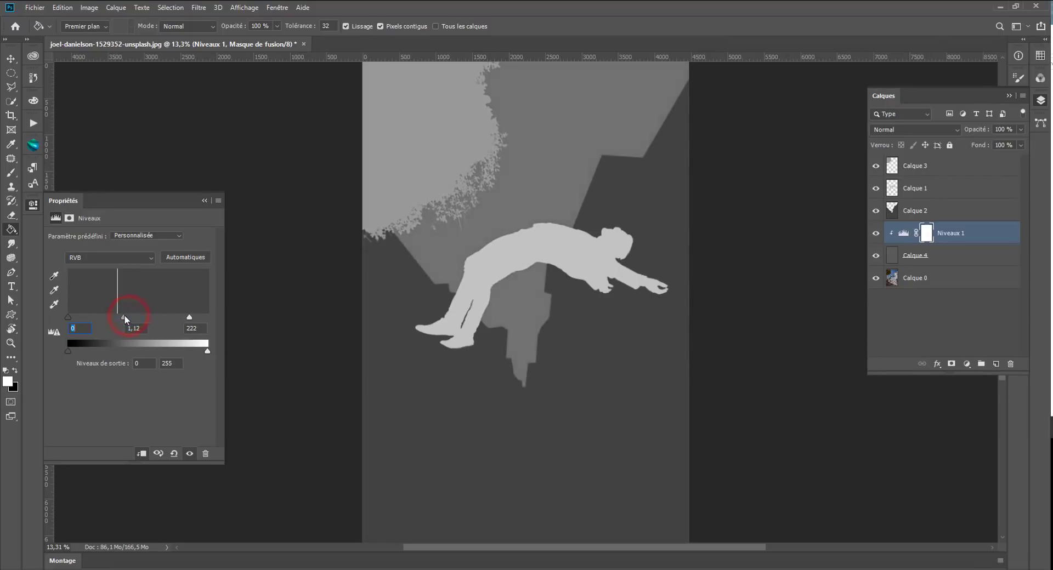
left_click(11, 73)
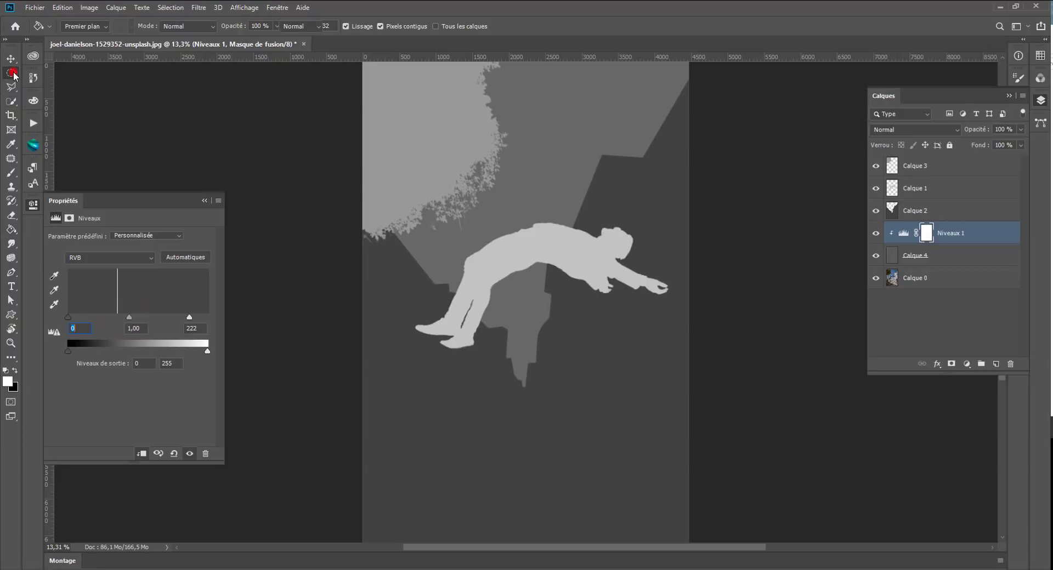
scroll(336, 280, "down", 2)
scroll(392, 280, "down", 1)
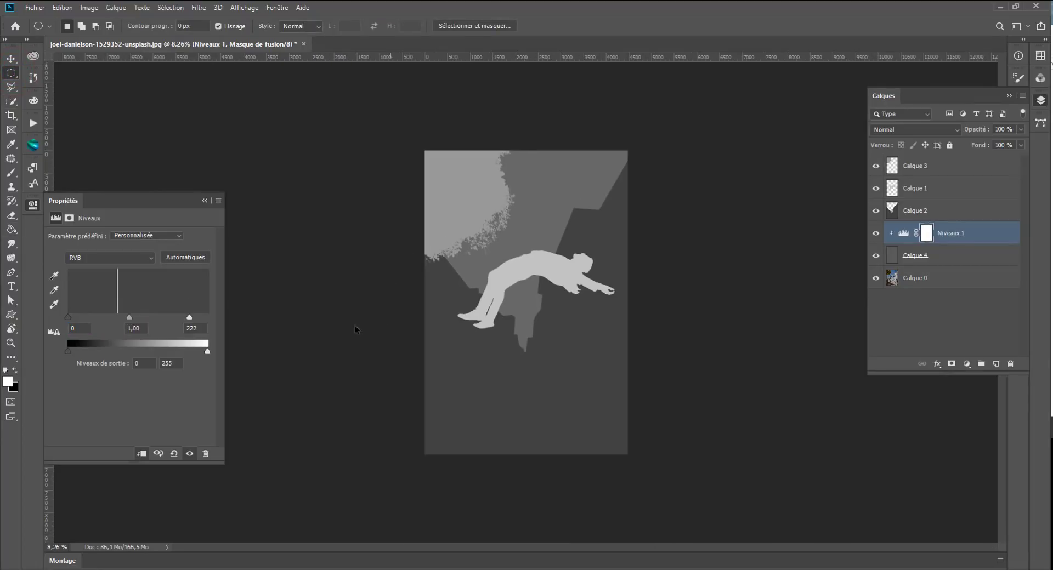
- Save for Web (Ctrl+Alt+Shift+S) as JPEG named test_depth.jpg in the 3d facebook folder
key("ctrl+alt+shift+s")
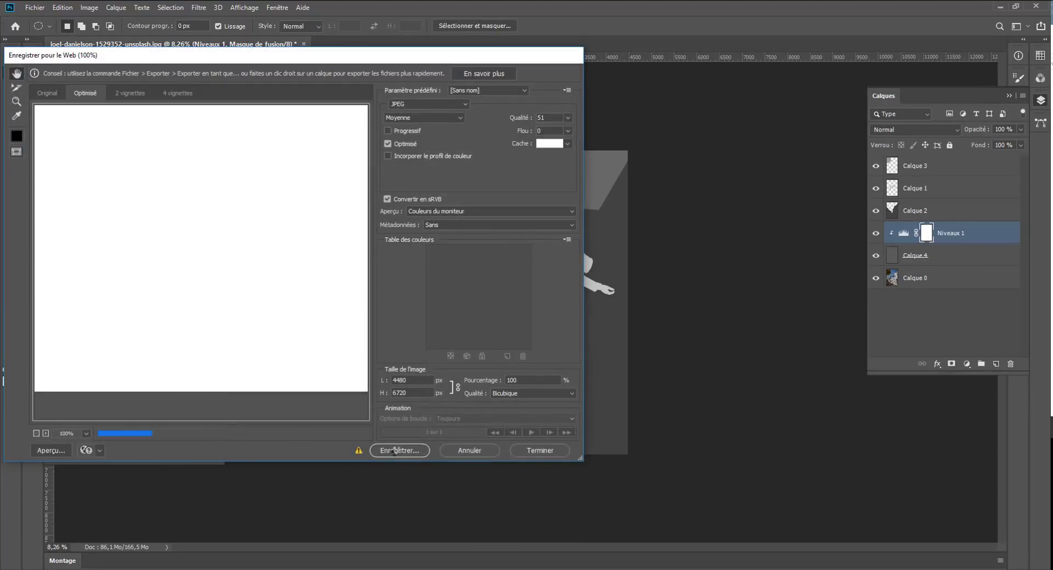
left_click(395, 451)
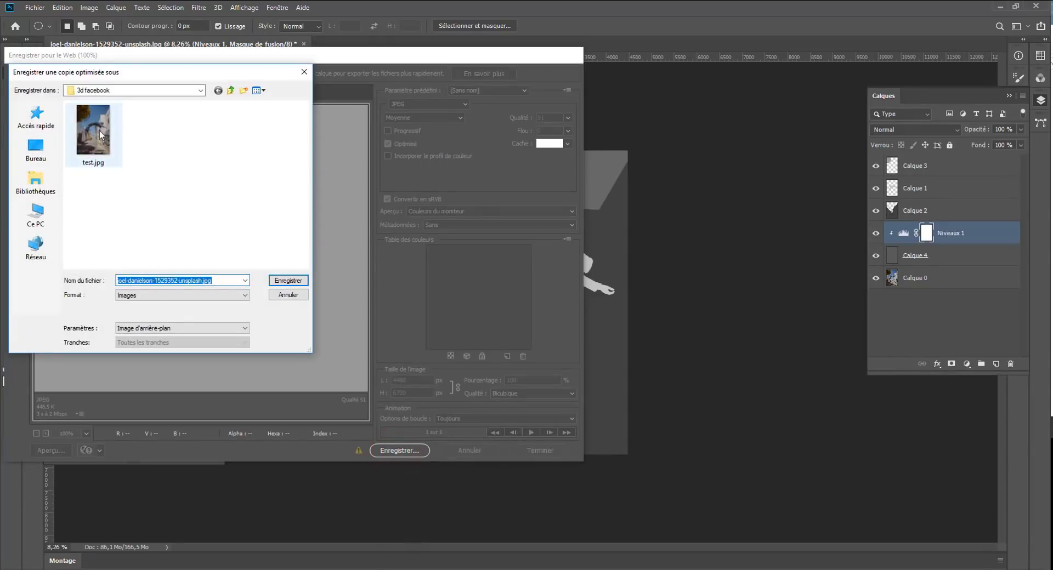
left_click(100, 130)
left_click(127, 281)
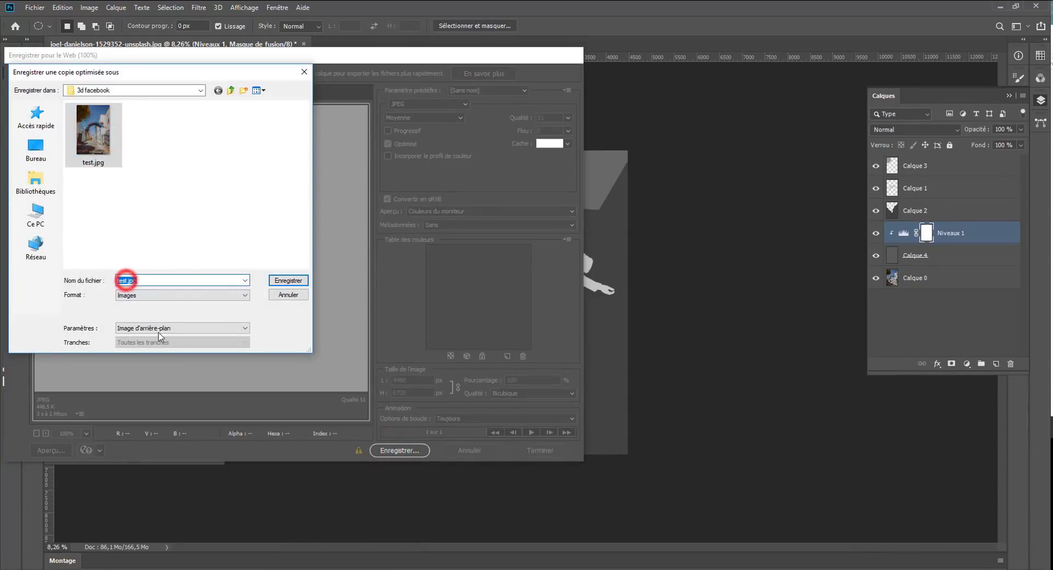
left_click(126, 280)
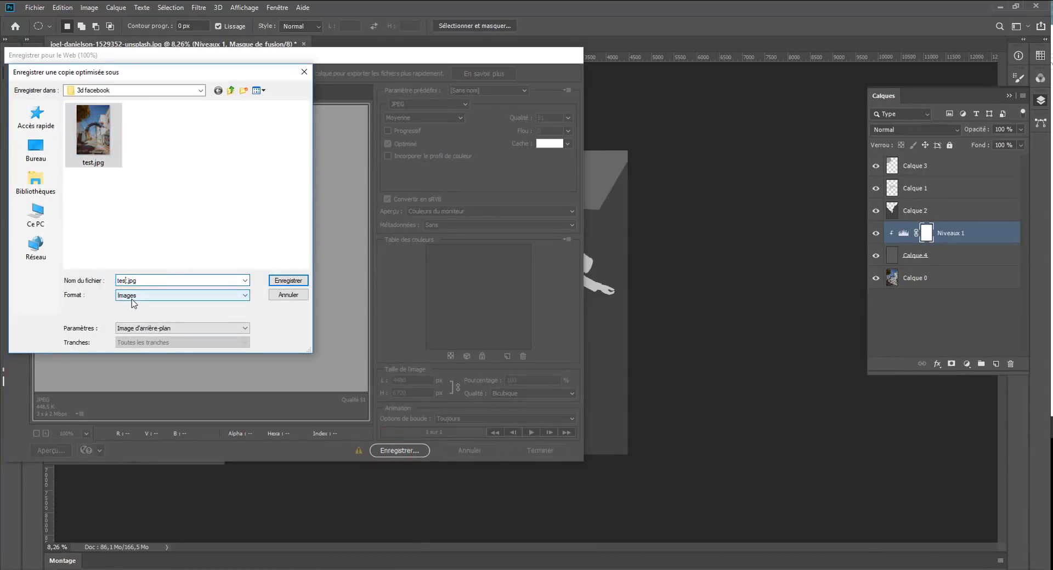
key("Right")
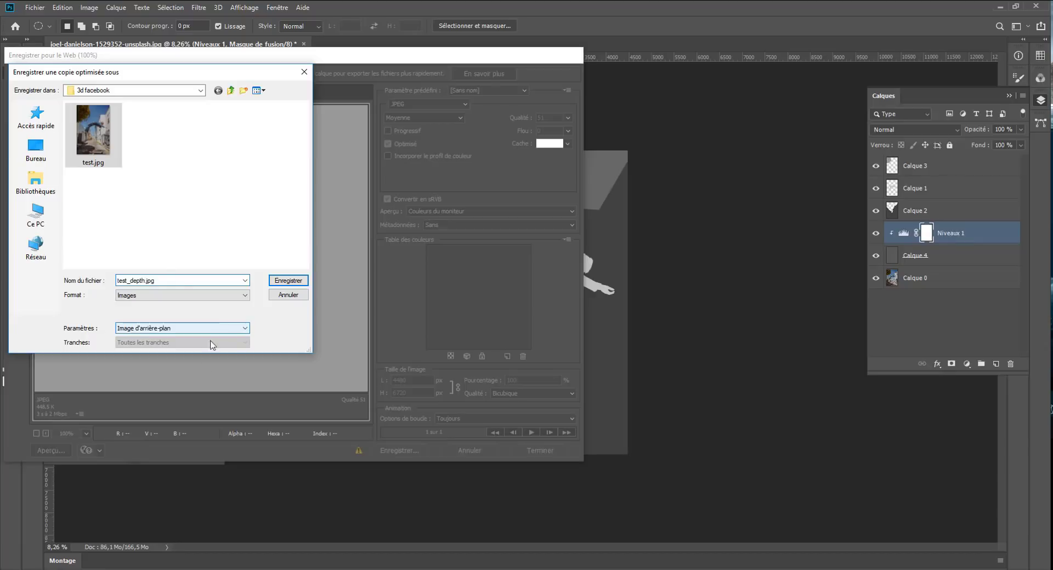
left_click(288, 280)
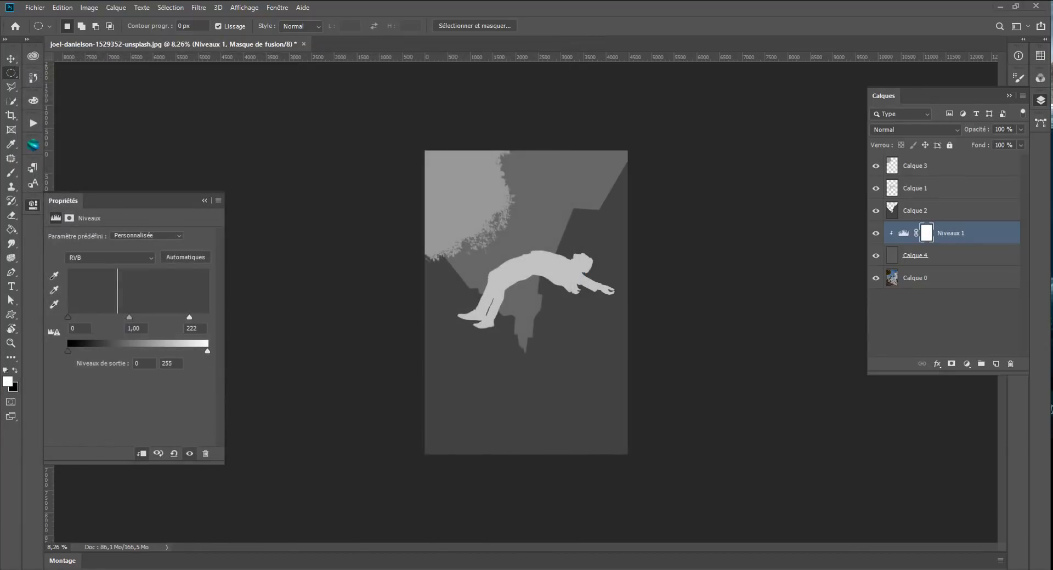
- Open the 3d facebook folder in File Explorer and select test.jpg
key("super+e")
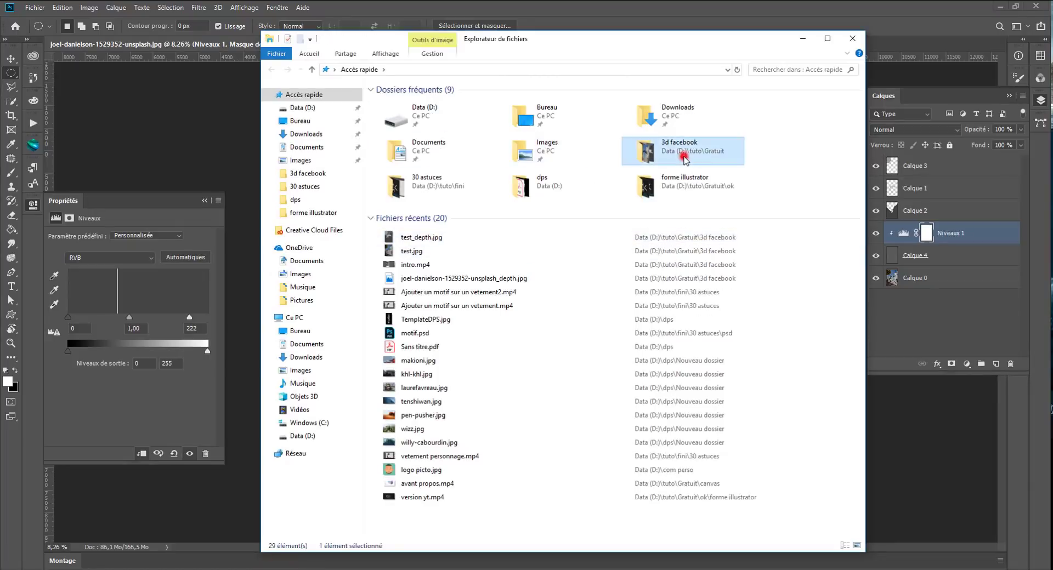
double_click(684, 156)
left_click(406, 134)
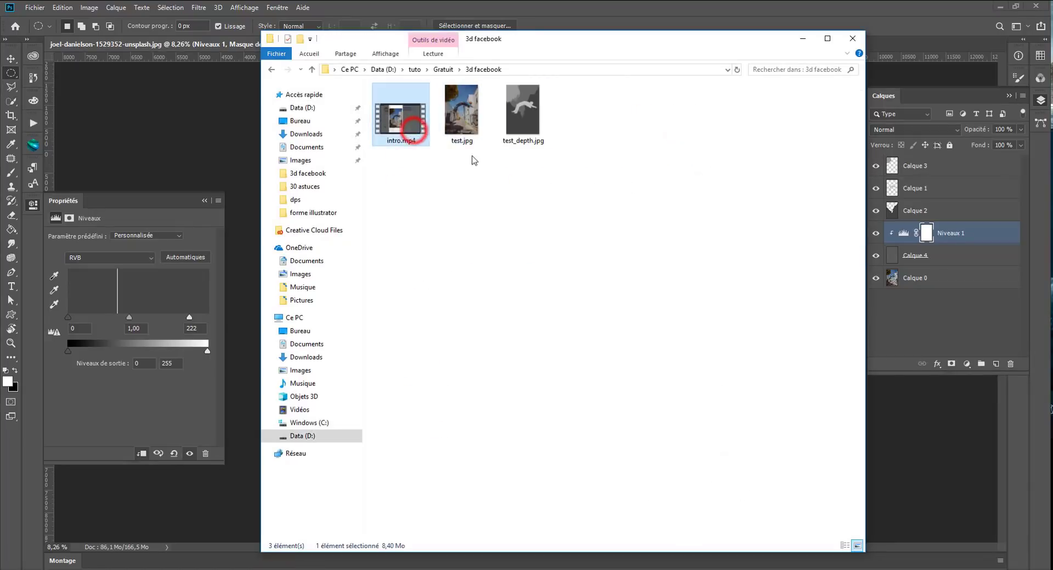
left_click(453, 132)
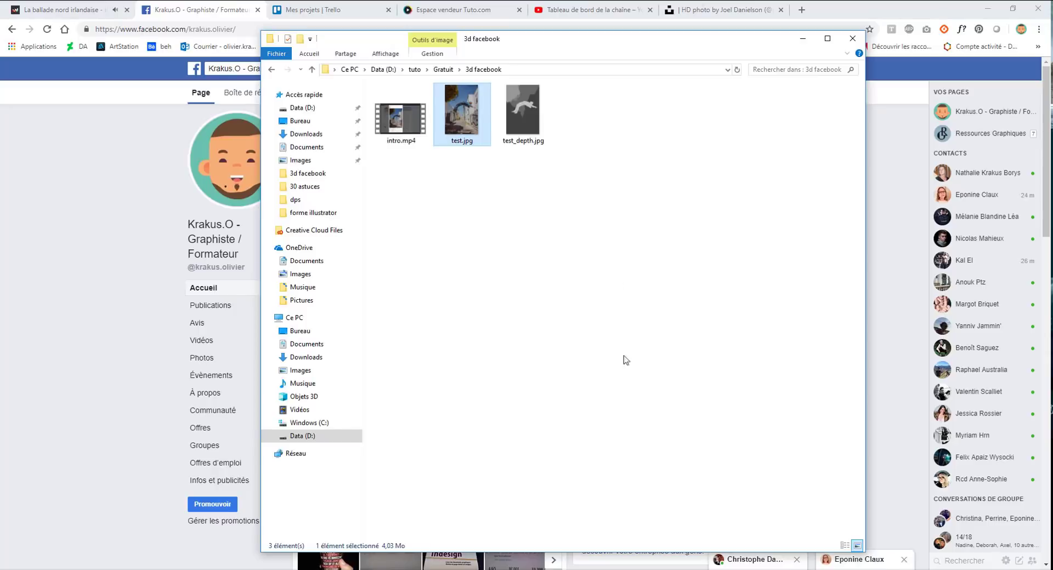
- Drag test.jpg and test_depth.jpg from Explorer into the Facebook post composer, then go fullscreen
left_click(628, 215)
left_click_drag(641, 223, 467, 123)
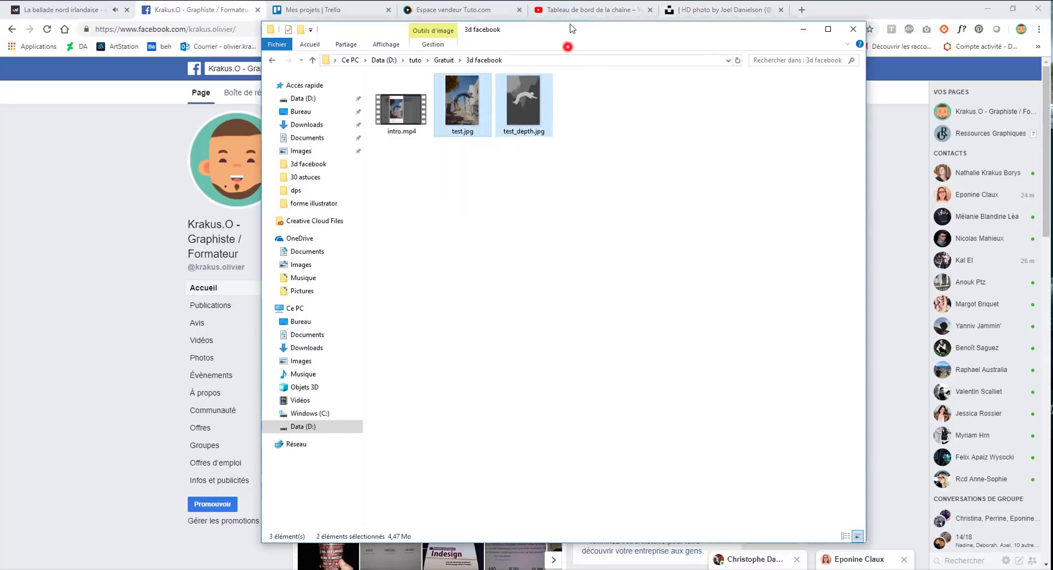
left_click_drag(567, 43, 810, 38)
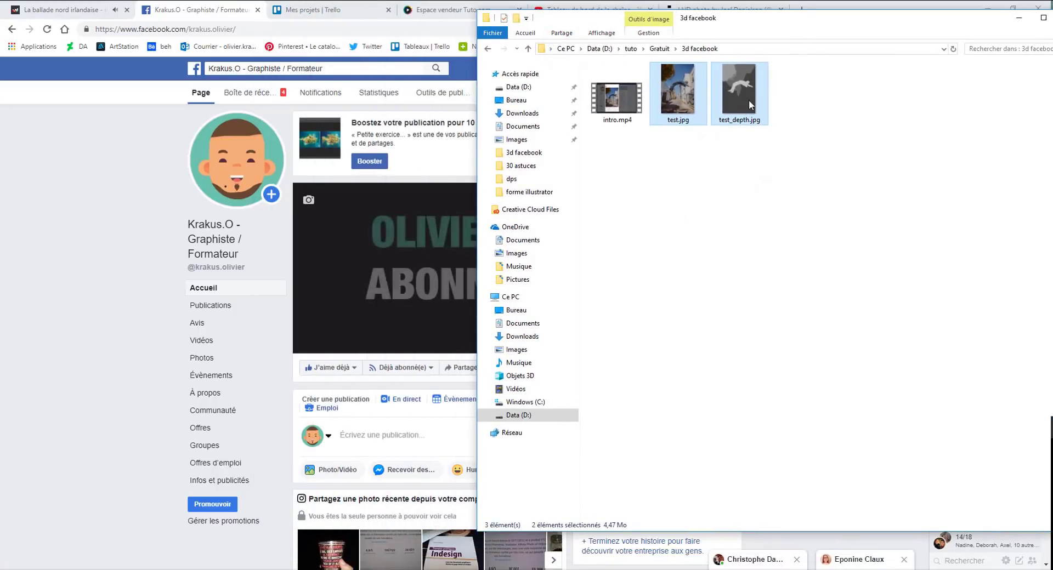
mouse_move(748, 100)
left_mouse_down()
mouse_move(527, 277)
mouse_move(395, 447)
left_mouse_up()
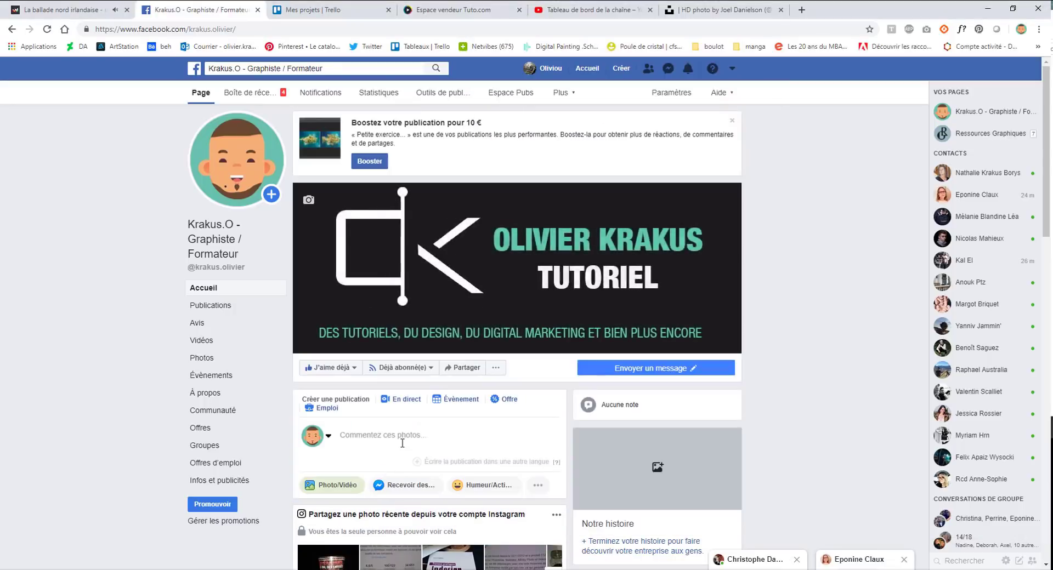
key("F11")
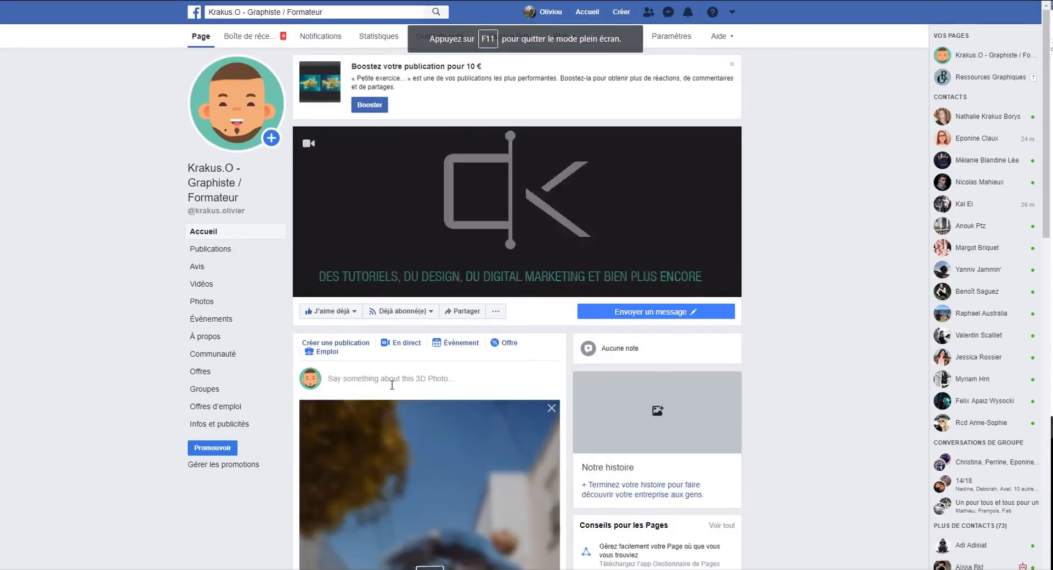
scroll(374, 433, "down", 1)
scroll(358, 437, "down", 2)
scroll(358, 436, "down", 2)
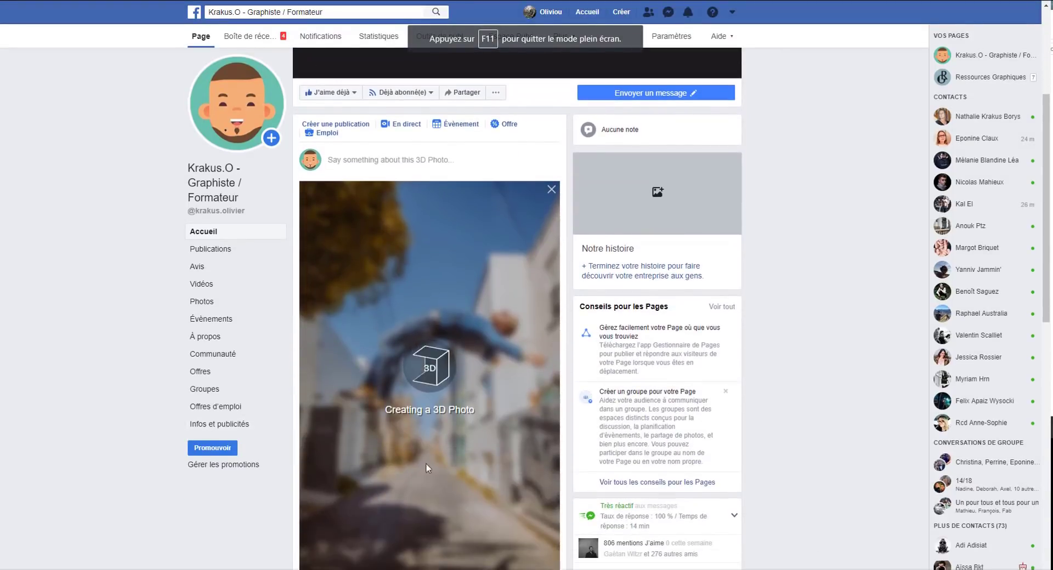
- Scroll down to view the finished 3D Photo preview of the street in the composer
scroll(205, 391, "down", 1)
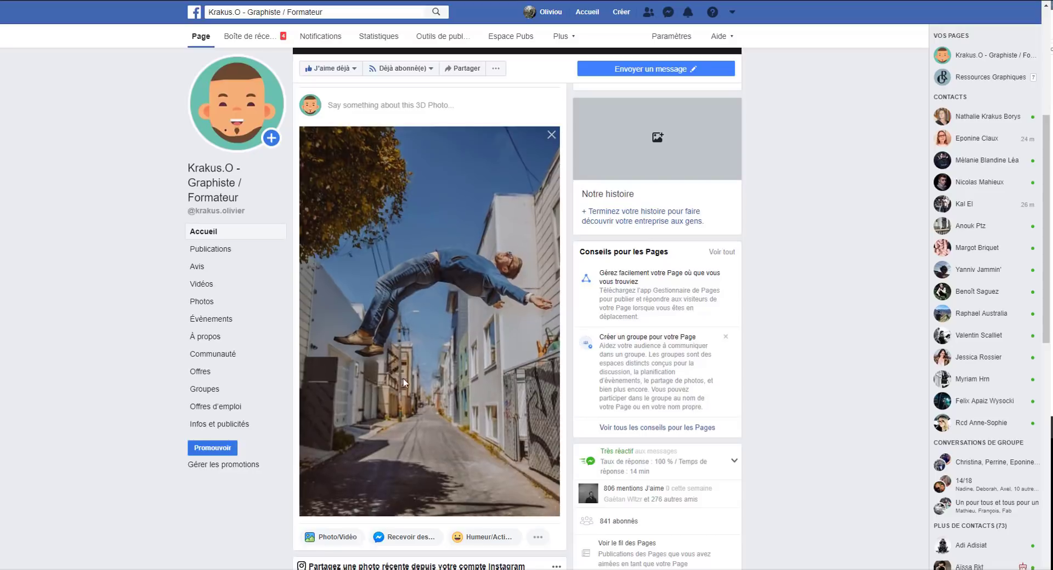
scroll(408, 380, "down", 1)
scroll(407, 375, "up", 1)
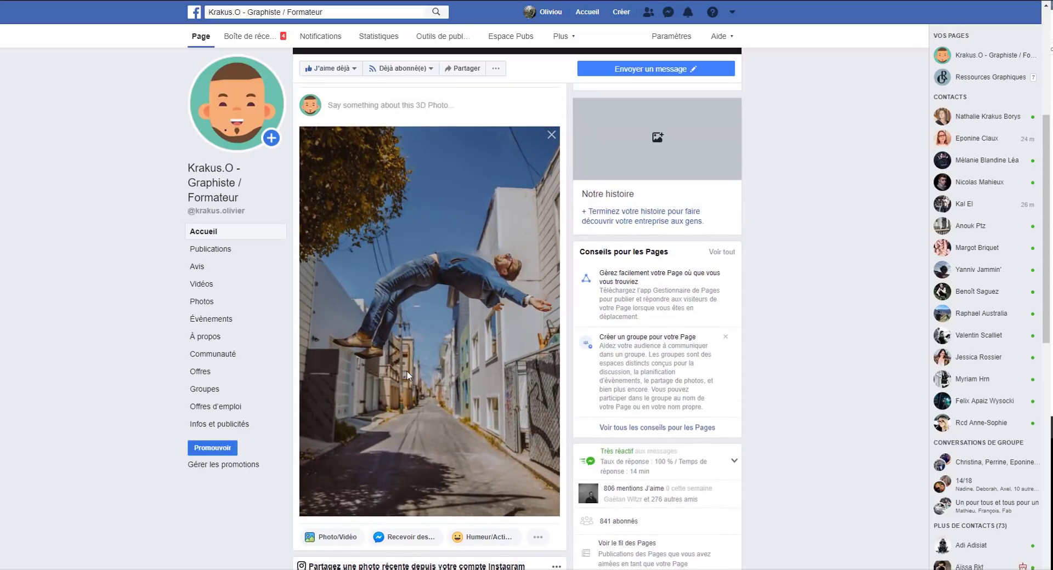